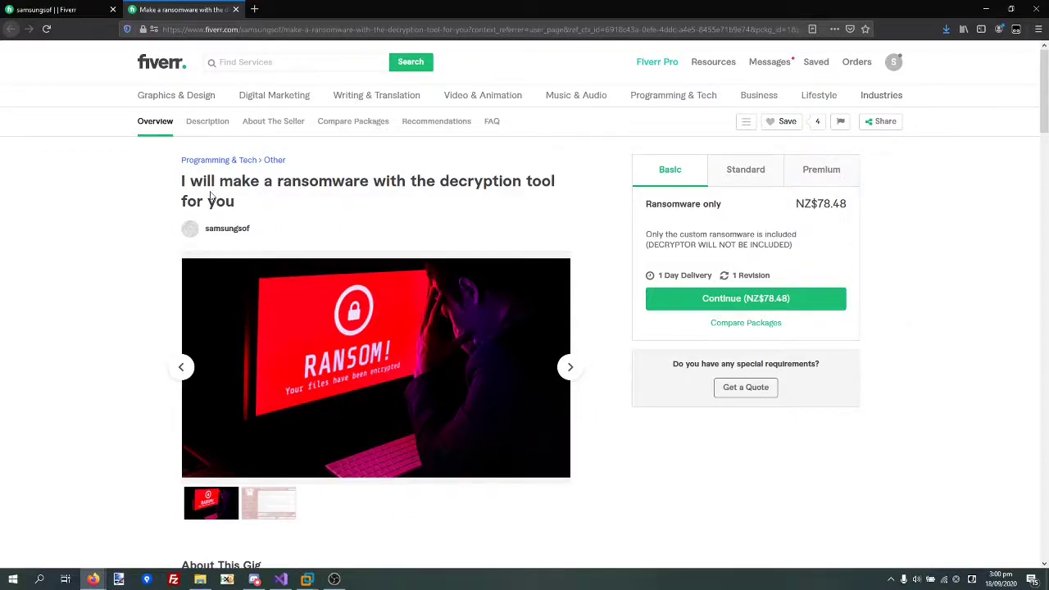
# - Highlight and read the title of the ransomware gig on its Fiverr page
pyautogui.moveTo(177, 189); pyautogui.dragTo(383, 188)
pyautogui.doubleClick(290, 201)
pyautogui.doubleClick(363, 180)
pyautogui.doubleClick(363, 215)
pyautogui.doubleClick(384, 189)
pyautogui.tripleClick(383, 188)
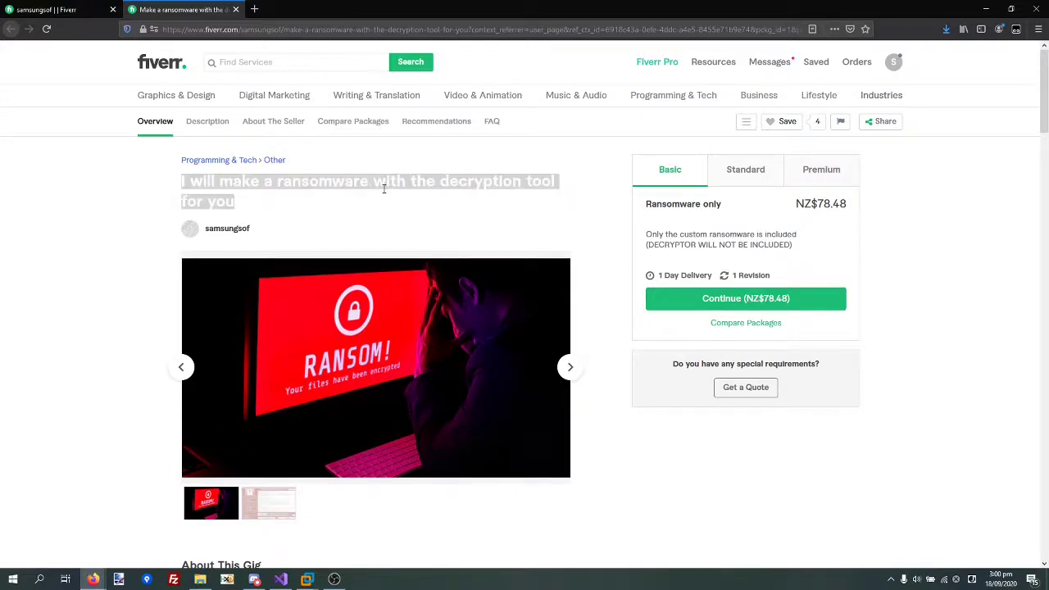
# - Show the gig's Standard and Premium packages in turn and examine the Premium package's description
pyautogui.click(757, 179)
pyautogui.click(840, 186)
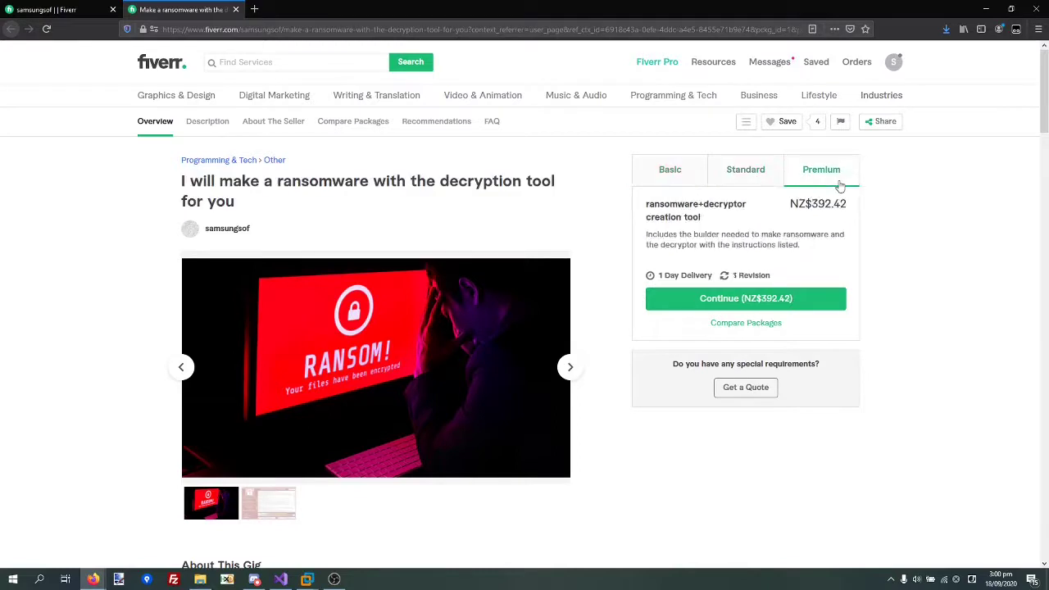
pyautogui.moveTo(818, 243)
pyautogui.mouseDown()
pyautogui.moveTo(684, 246)
pyautogui.moveTo(808, 248)
pyautogui.moveTo(754, 220)
pyautogui.moveTo(770, 235)
pyautogui.moveTo(815, 237)
pyautogui.mouseUp()
pyautogui.click(695, 235)
pyautogui.tripleClick(820, 236)
pyautogui.doubleClick(821, 237)
pyautogui.click(755, 255)
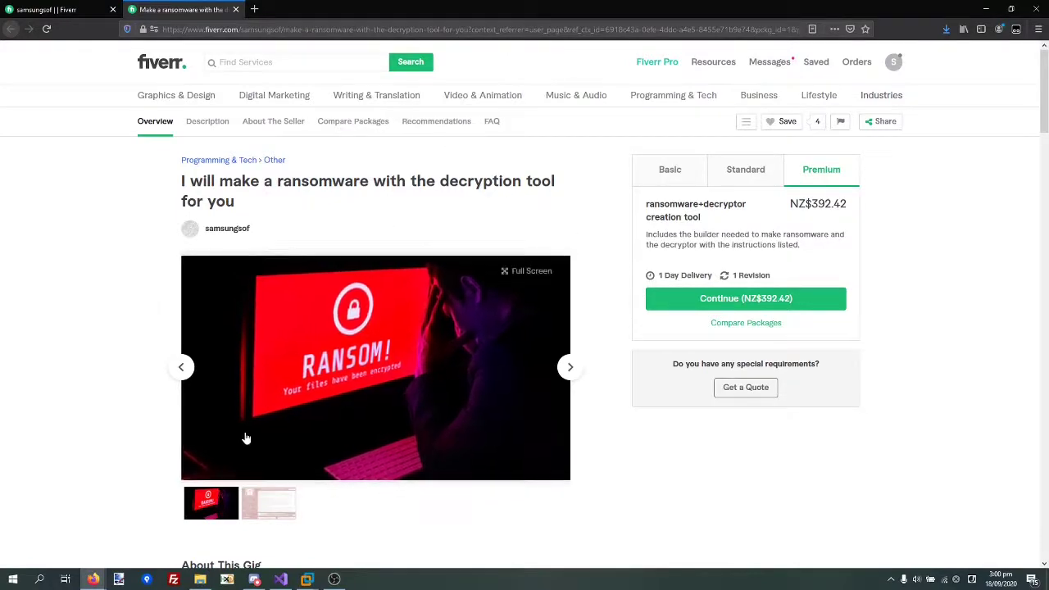
# - Read the gig's About This Gig description, and return to the start of the page
pyautogui.scroll(-8, 246, 438)
pyautogui.scroll(4, 246, 439)
pyautogui.scroll(-3, 246, 435)
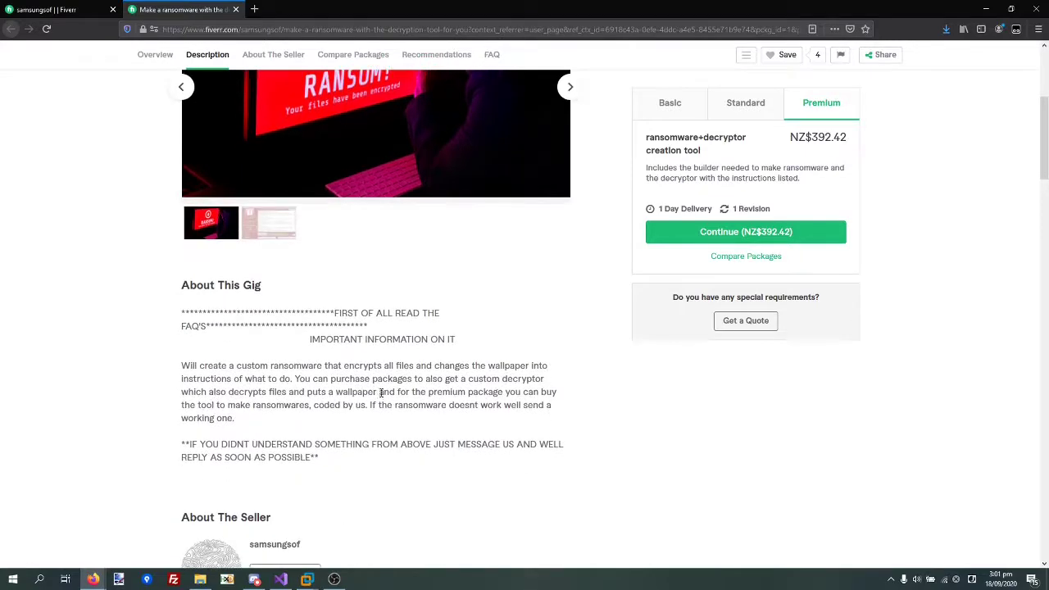
pyautogui.scroll(4, 381, 393)
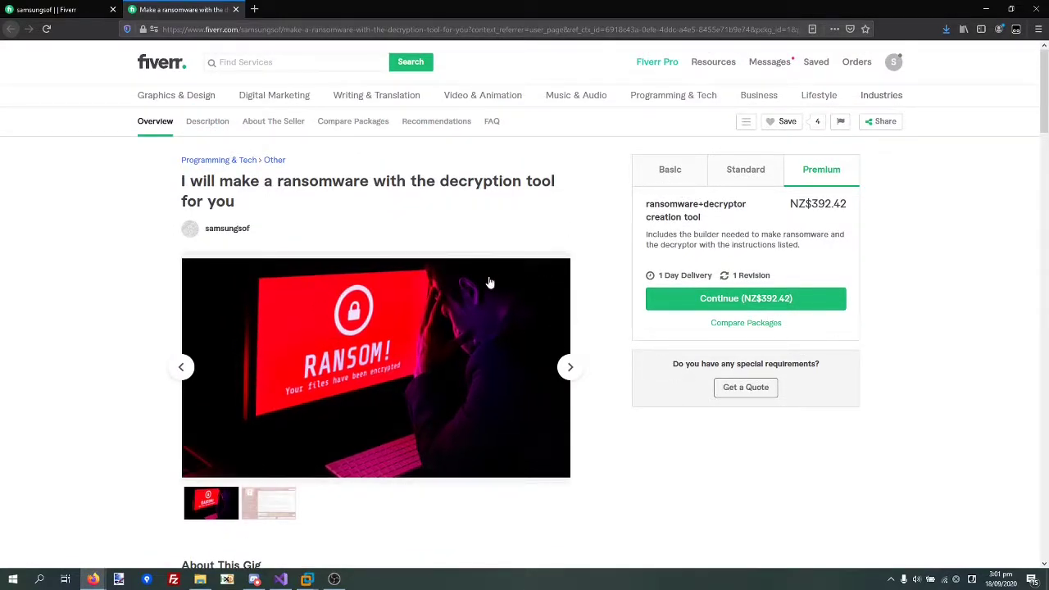
# - Switch to Discord and read the seller's messages about payment and the test ransomware
pyautogui.click(254, 579)
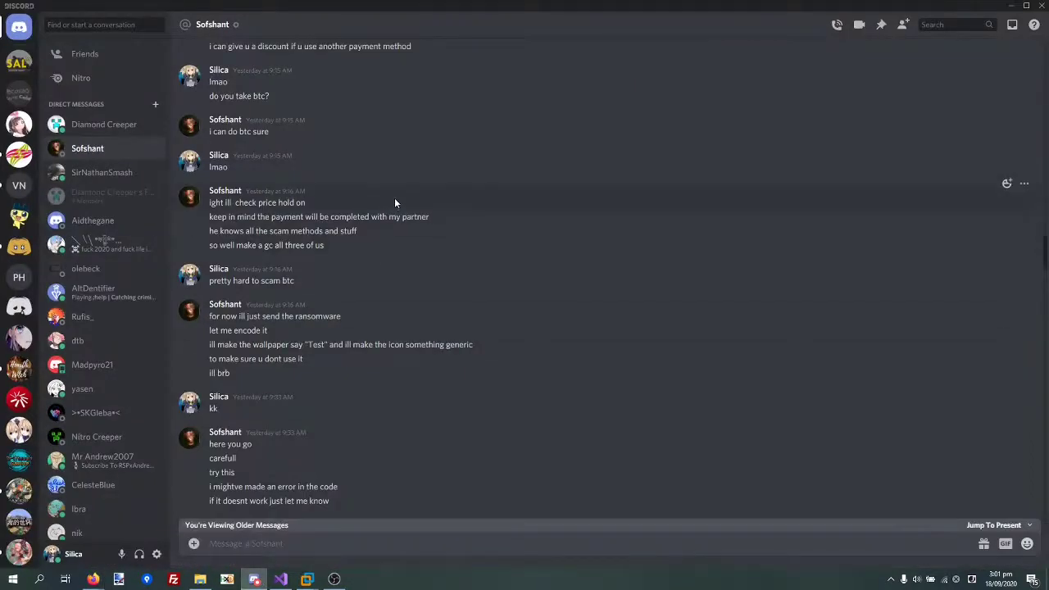
pyautogui.scroll(2, 422, 120)
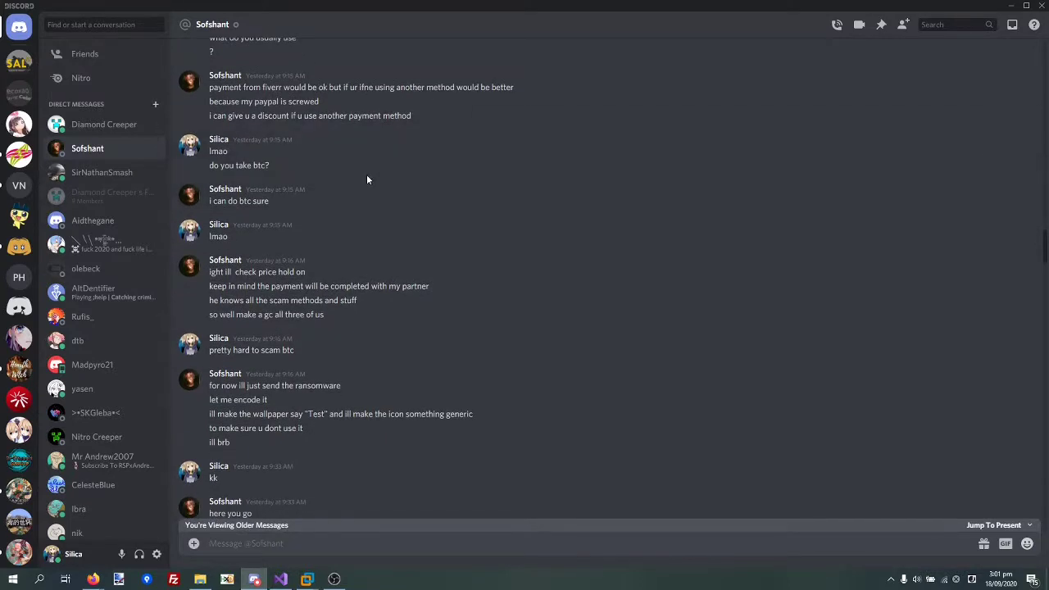
pyautogui.scroll(-1, 366, 180)
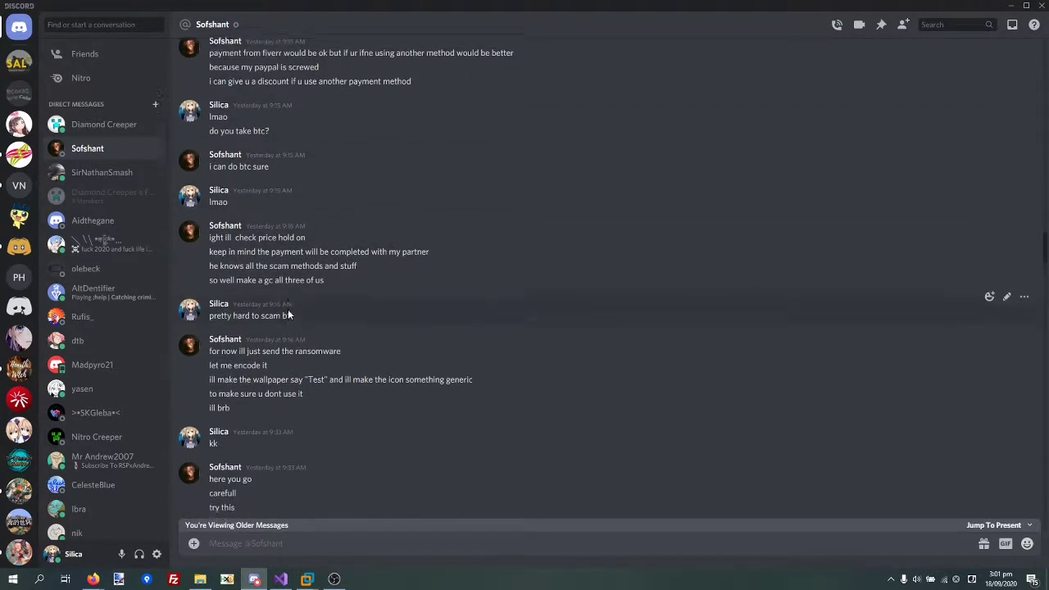
pyautogui.scroll(-1, 288, 309)
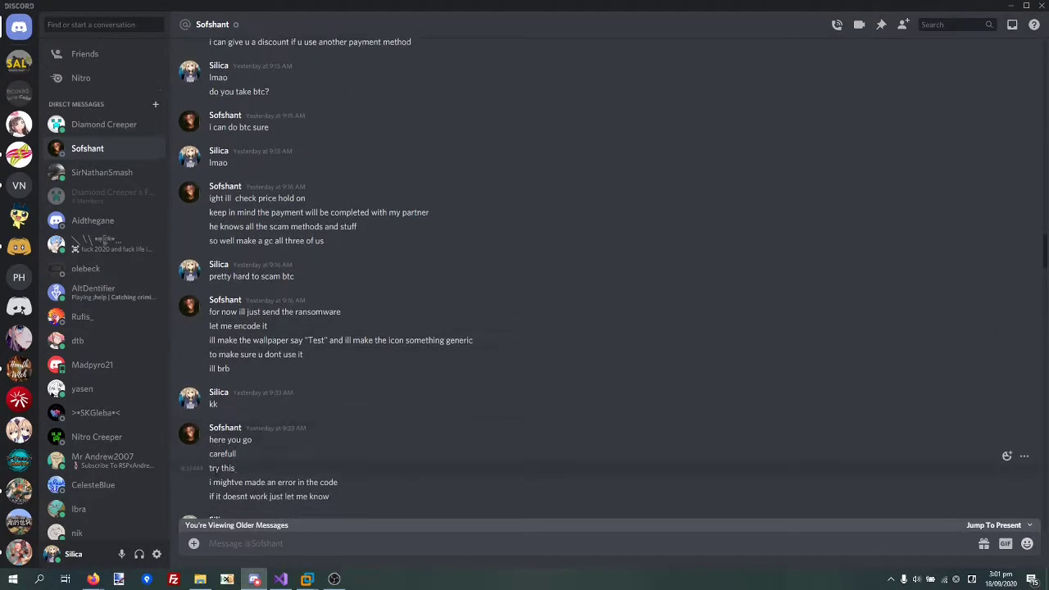
pyautogui.moveTo(209, 469); pyautogui.dragTo(319, 459)
pyautogui.click(338, 482)
pyautogui.click(320, 459)
# - Switch to the Windows XP virtual machine in VMware, and view and close the Important Document and Cute Girls Dying desktop files
pyautogui.moveTo(306, 579)
pyautogui.click(376, 518)
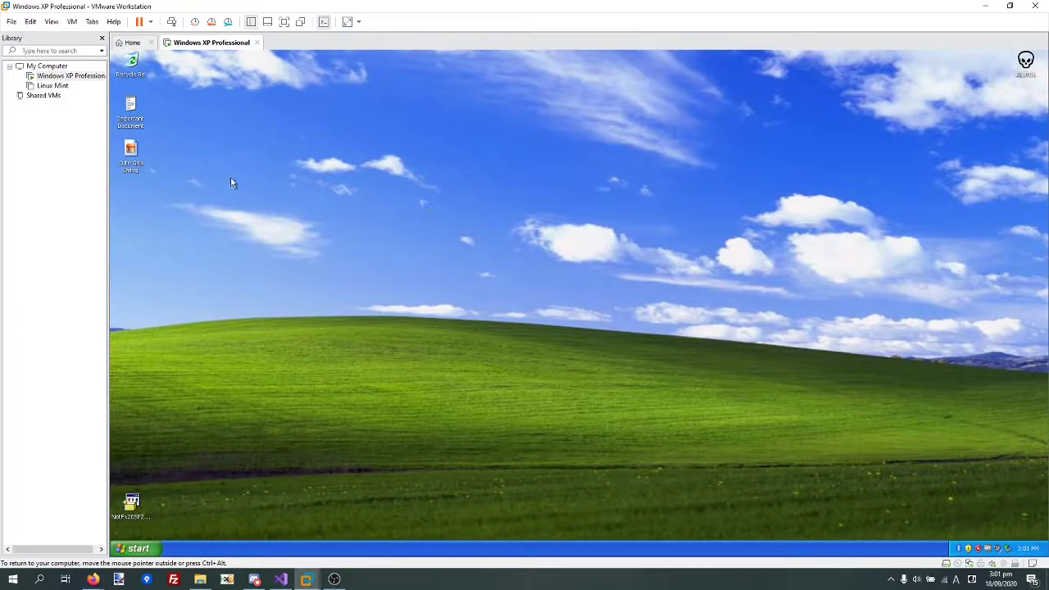
pyautogui.doubleClick(134, 121)
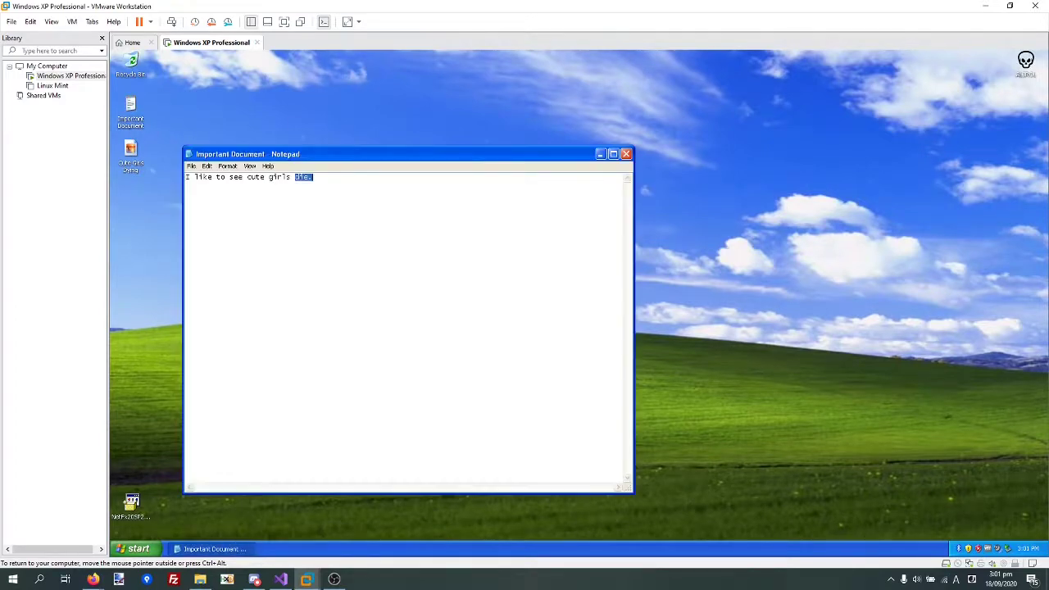
pyautogui.click(626, 154)
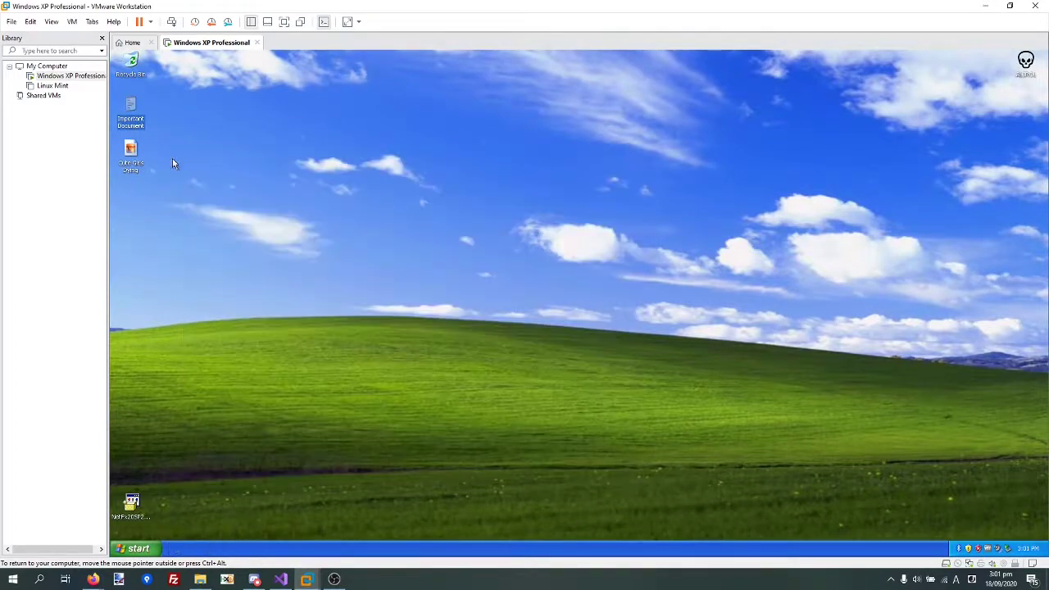
pyautogui.doubleClick(130, 148)
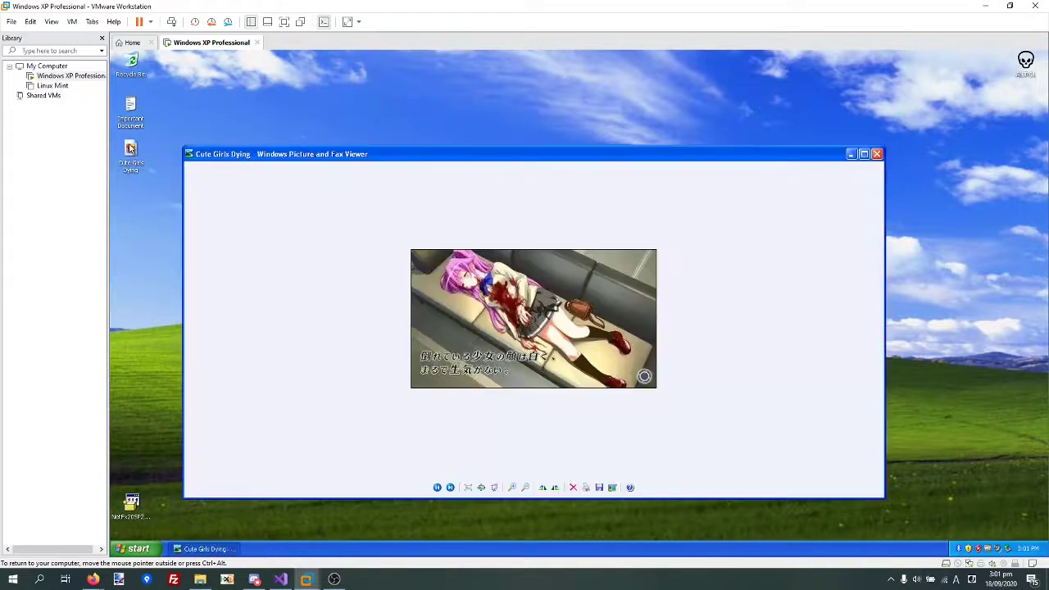
pyautogui.click(878, 154)
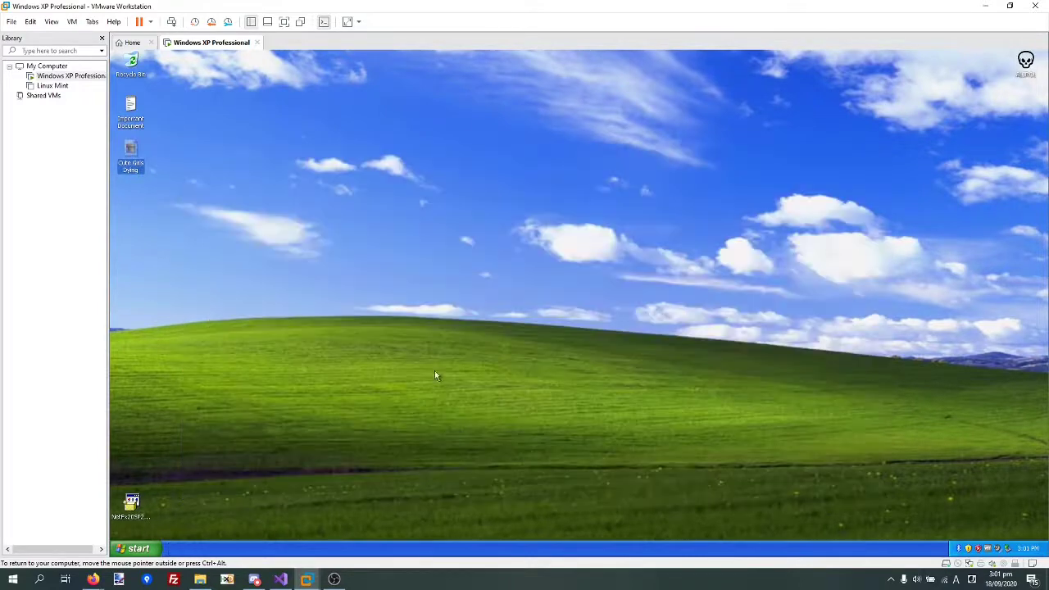
# - Move the .NET Framework installer directly below the Cute Girls Dying file and shift the ALJROL icon one row lower on the XP desktop
pyautogui.click(131, 502)
pyautogui.moveTo(131, 501); pyautogui.dragTo(147, 203)
pyautogui.click(251, 246)
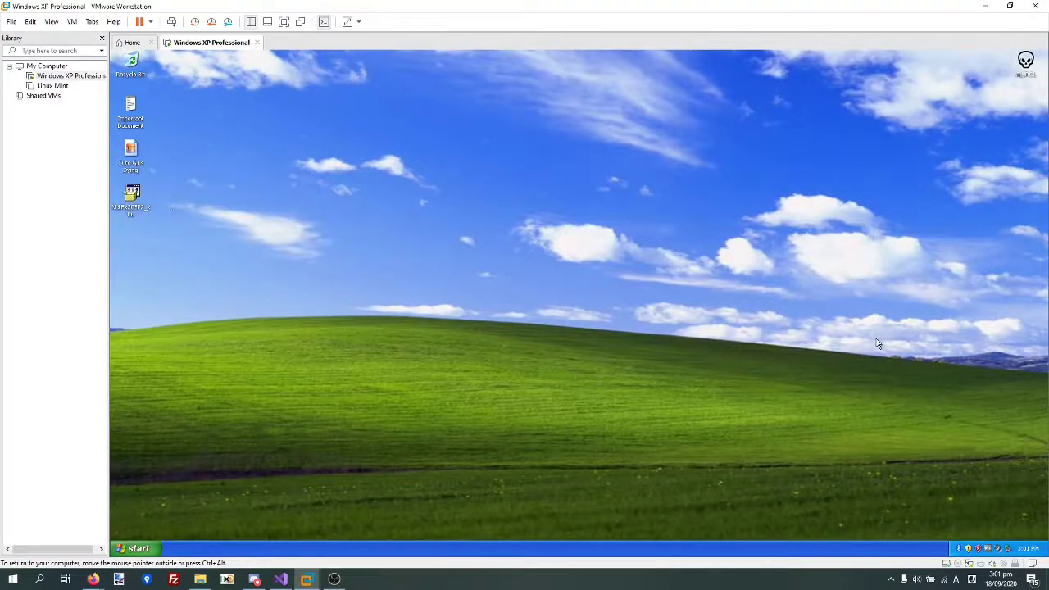
pyautogui.click(1033, 71)
pyautogui.moveTo(1035, 72); pyautogui.dragTo(1020, 113)
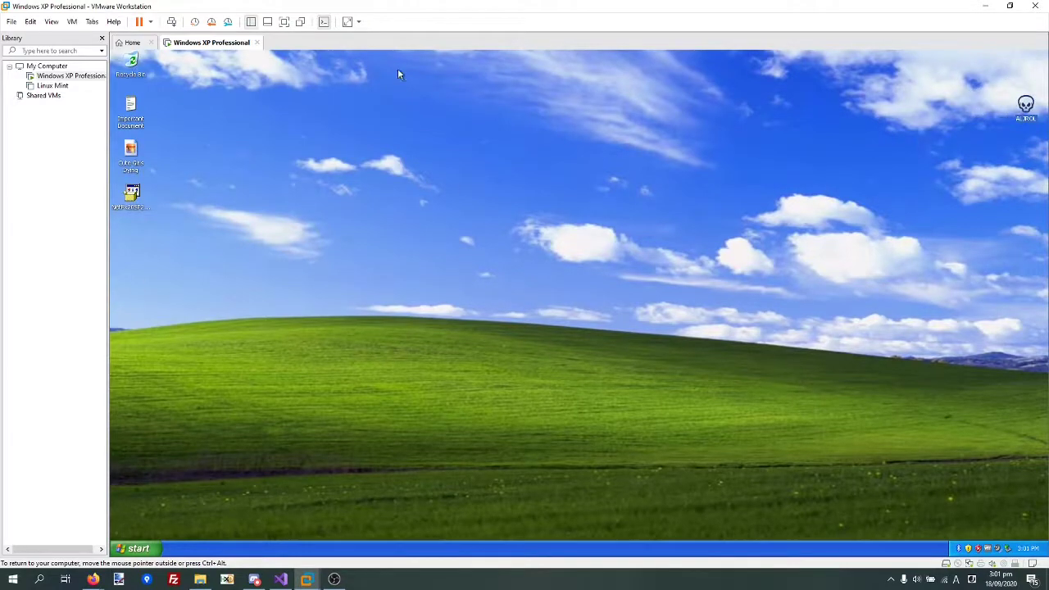
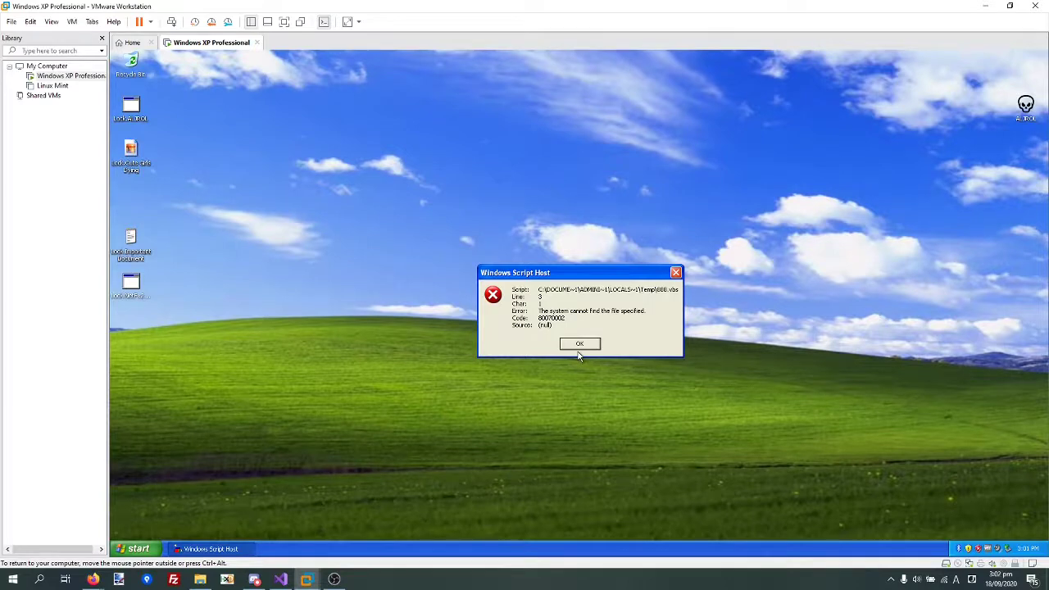
# - Dismiss the Windows Script Host error and move Lock.Important Document and the locked .NET installer up to close the gap between the desktop icons
pyautogui.click(580, 344)
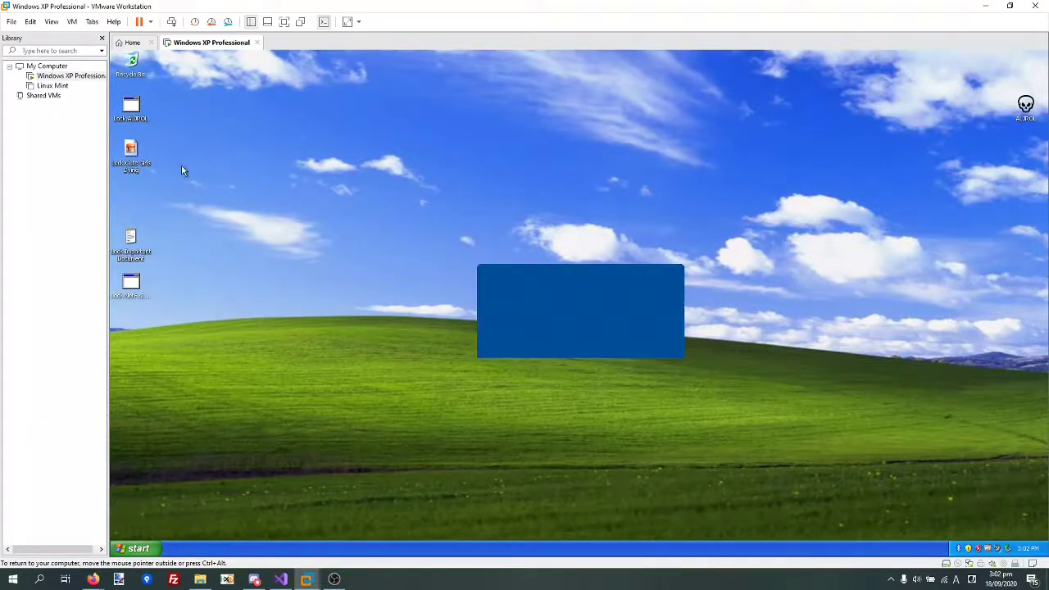
pyautogui.moveTo(130, 250); pyautogui.dragTo(139, 213)
pyautogui.moveTo(134, 277); pyautogui.dragTo(133, 234)
pyautogui.click(146, 123)
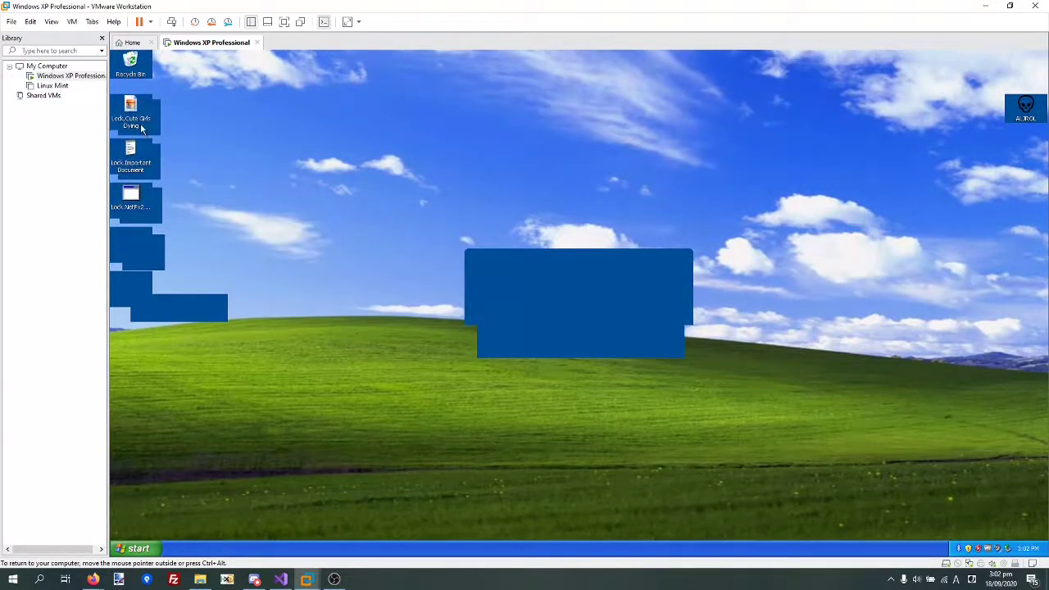
# - Open the Lock.Cute Girls Dying picture and the Lock.Important Document file to check their contents, closing each one
pyautogui.doubleClick(140, 125)
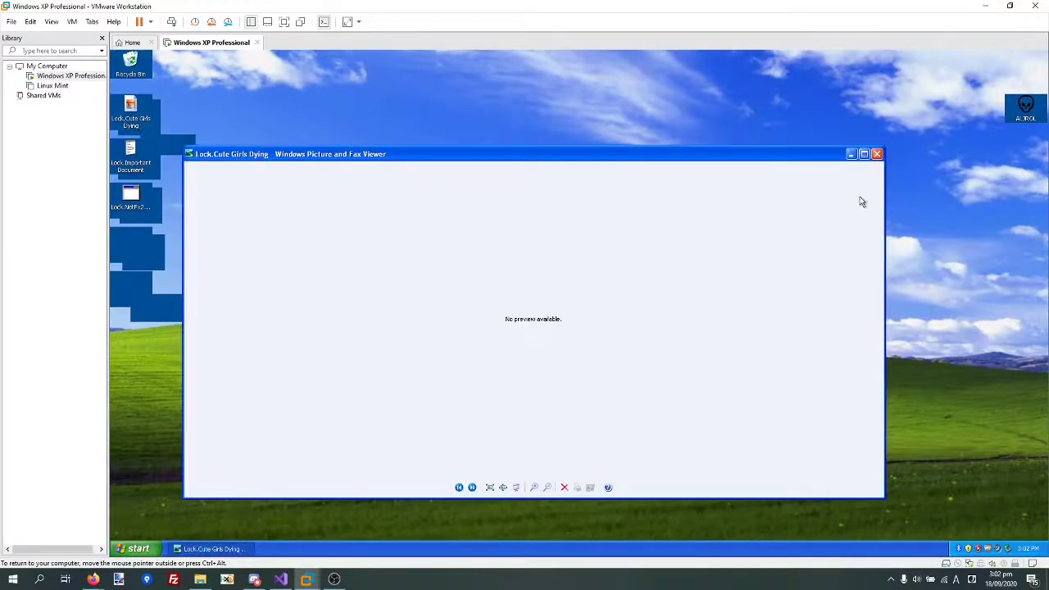
pyautogui.click(876, 154)
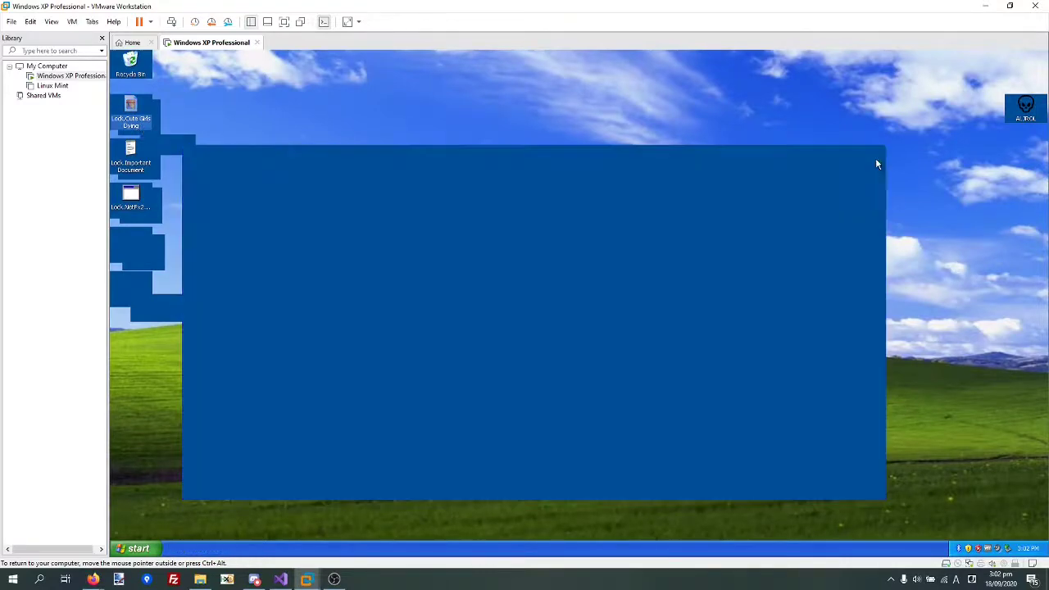
pyautogui.doubleClick(131, 152)
pyautogui.moveTo(252, 153); pyautogui.dragTo(359, 186)
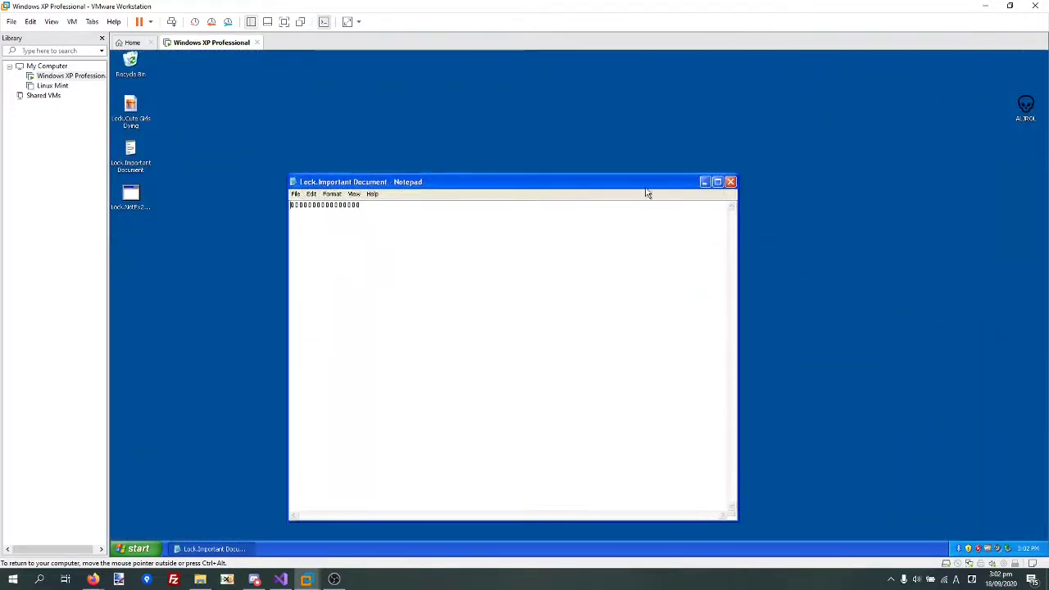
pyautogui.click(731, 183)
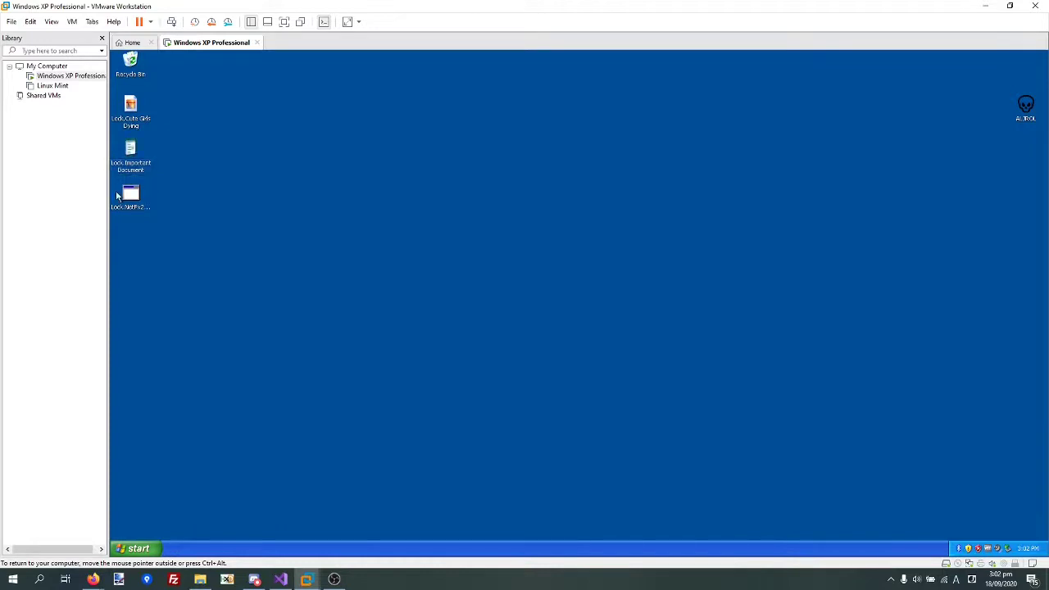
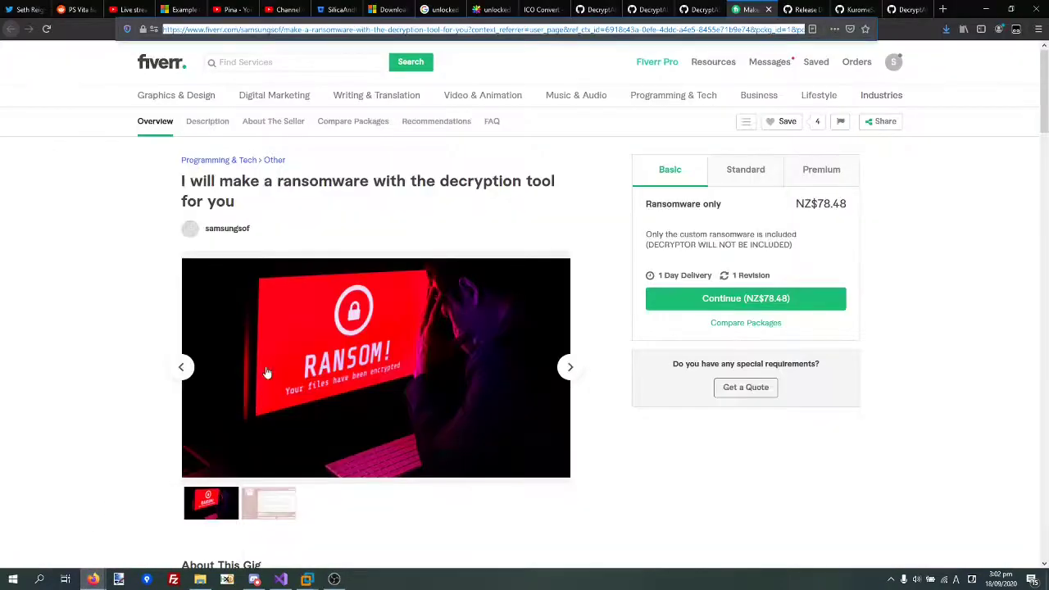
# - In Firefox, go from the DecryptALJROL GitHub repository to its v1.0 release and save DecryptALJROL.exe to the Desktop
pyautogui.click(897, 8)
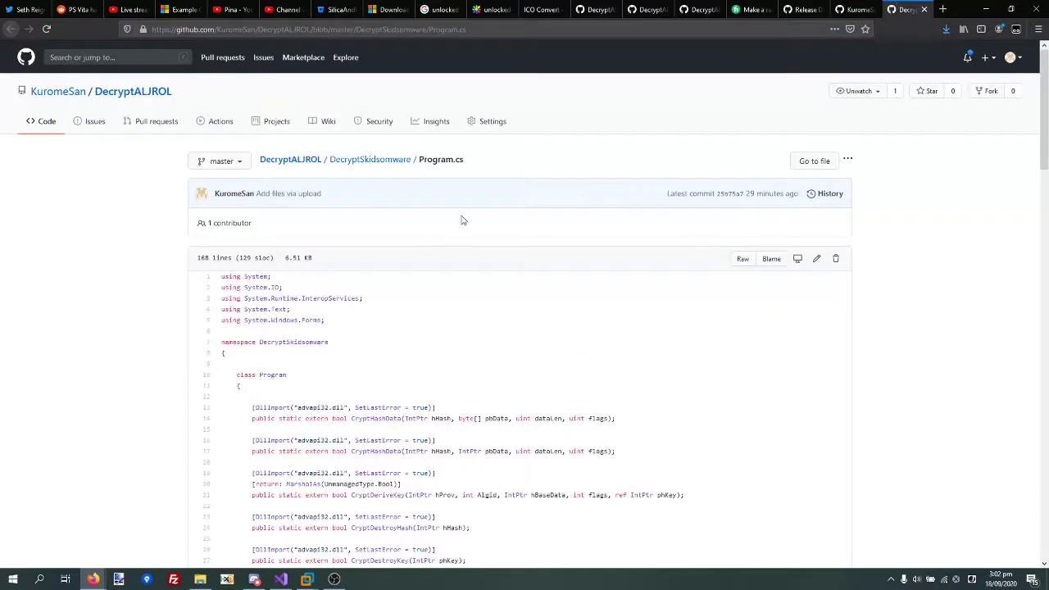
pyautogui.click(272, 161)
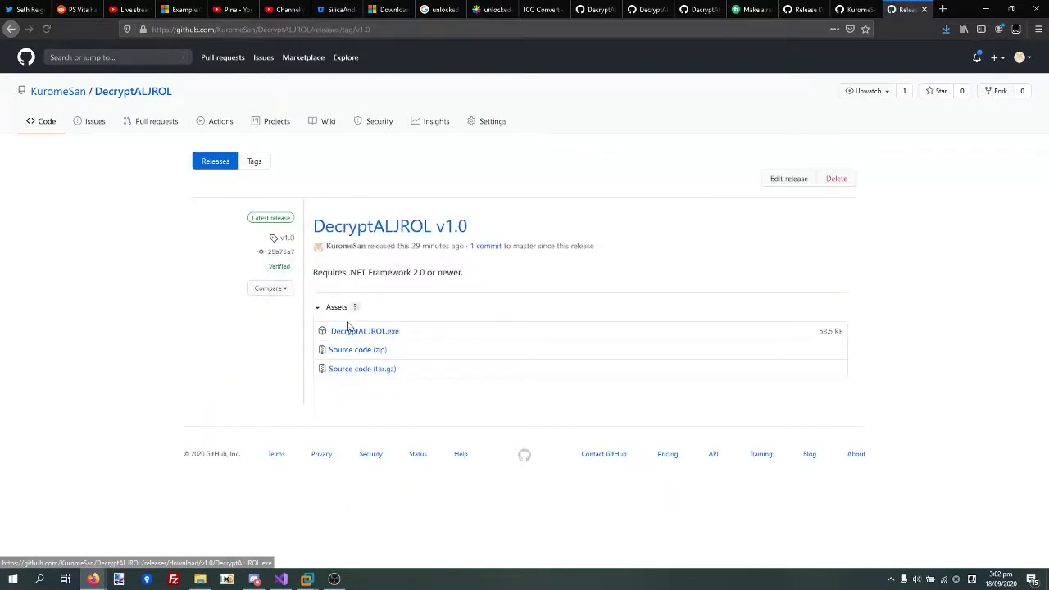
pyautogui.click(346, 331)
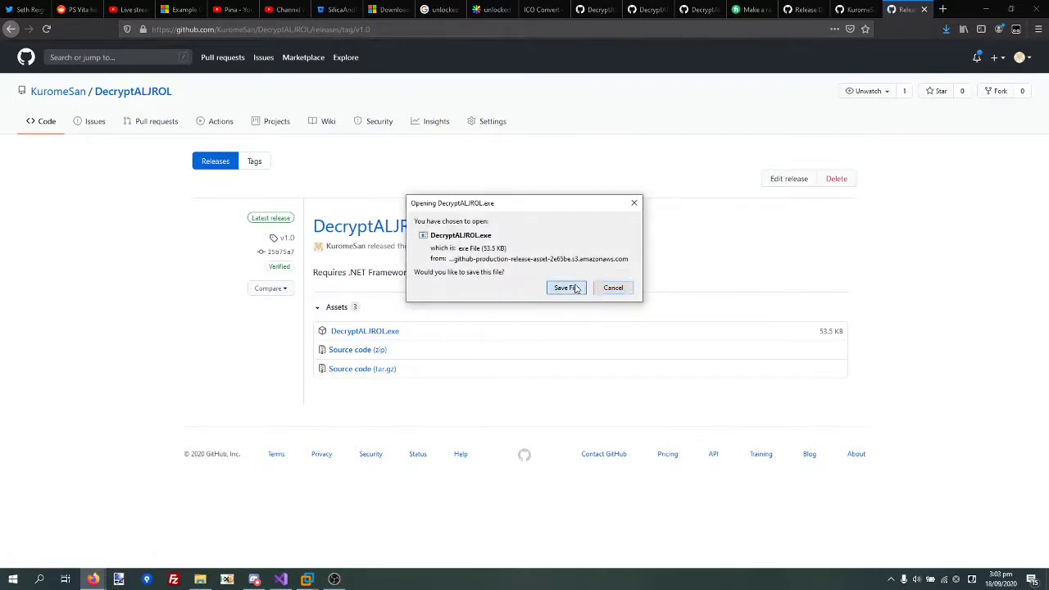
pyautogui.click(569, 287)
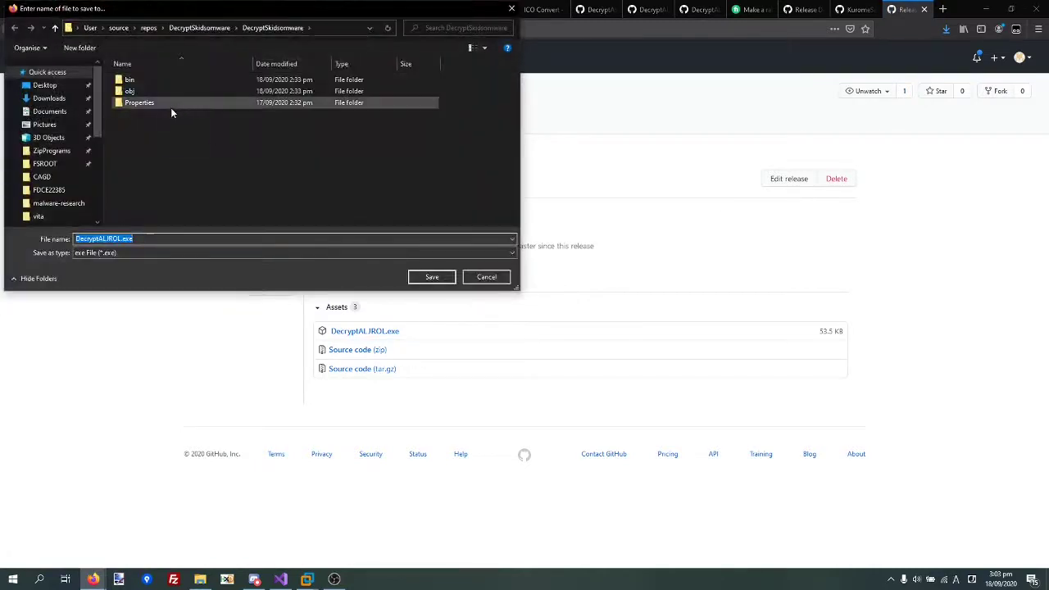
pyautogui.click(47, 86)
pyautogui.click(431, 277)
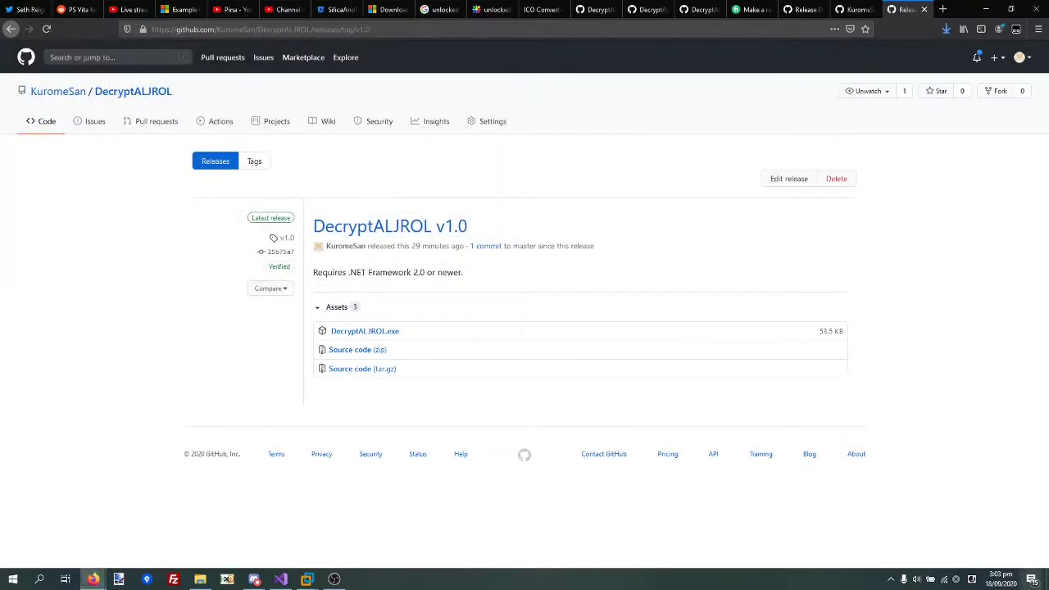
# - Transfer DecryptALJROL from the host desktop into the Windows XP virtual machine and place it above the ALJROL icon
pyautogui.click(1047, 579)
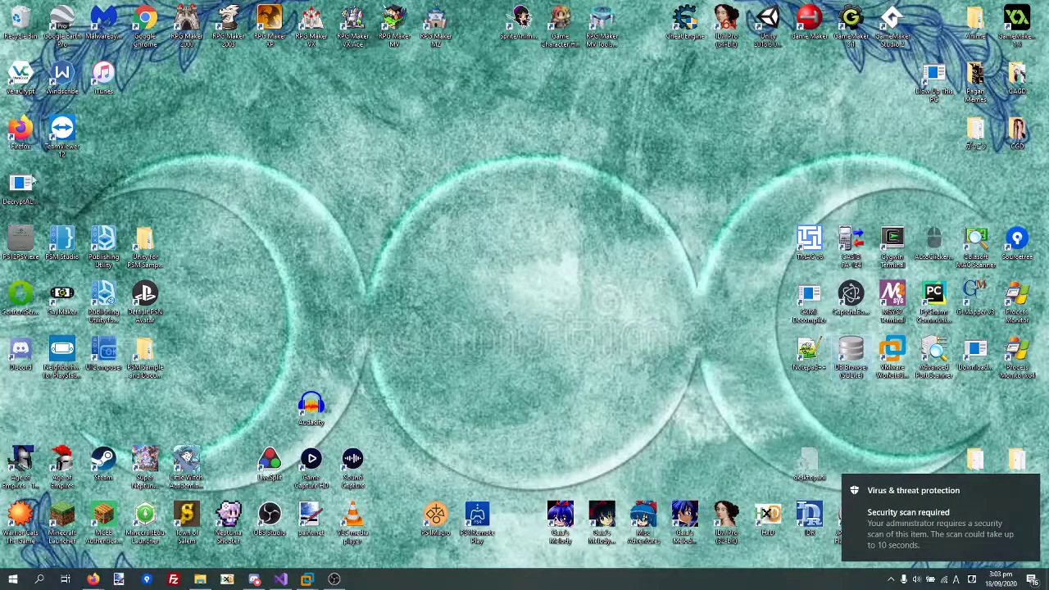
pyautogui.moveTo(36, 190); pyautogui.dragTo(212, 192)
pyautogui.moveTo(212, 192)
pyautogui.mouseDown()
pyautogui.moveTo(230, 214)
pyautogui.moveTo(242, 146)
pyautogui.moveTo(323, 583)
pyautogui.moveTo(314, 516)
pyautogui.moveTo(307, 579)
pyautogui.moveTo(463, 272)
pyautogui.moveTo(471, 287)
pyautogui.moveTo(847, 180)
pyautogui.moveTo(1002, 157)
pyautogui.moveTo(988, 162)
pyautogui.moveTo(998, 79)
pyautogui.mouseUp()
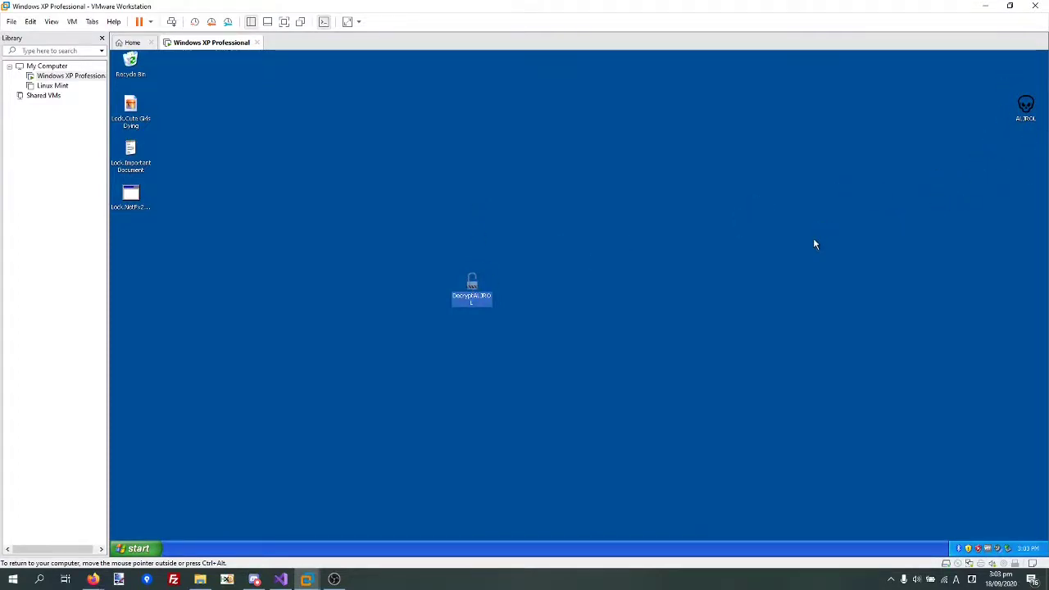
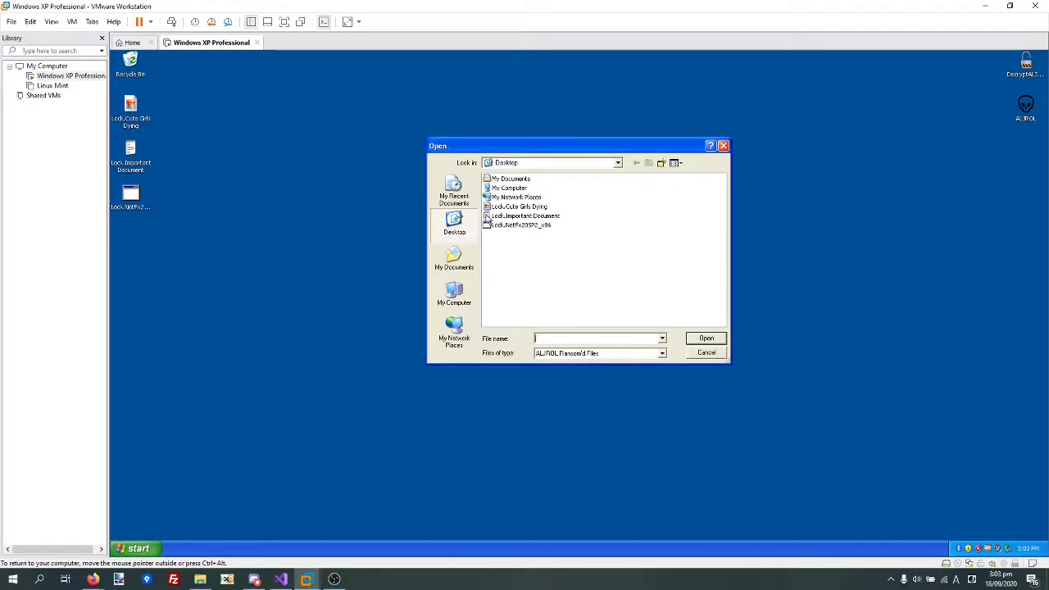
# - Decrypt Lock.Cute Girls Dying with DecryptALJROL, and check the decrypted picture in the image viewer
pyautogui.doubleClick(494, 207)
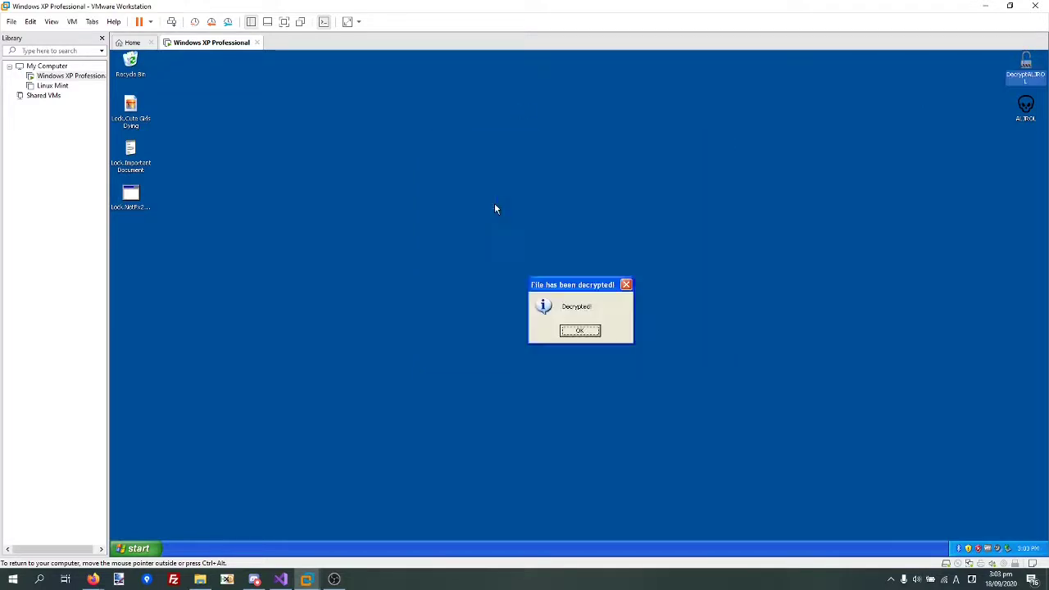
pyautogui.click(581, 329)
pyautogui.doubleClick(132, 246)
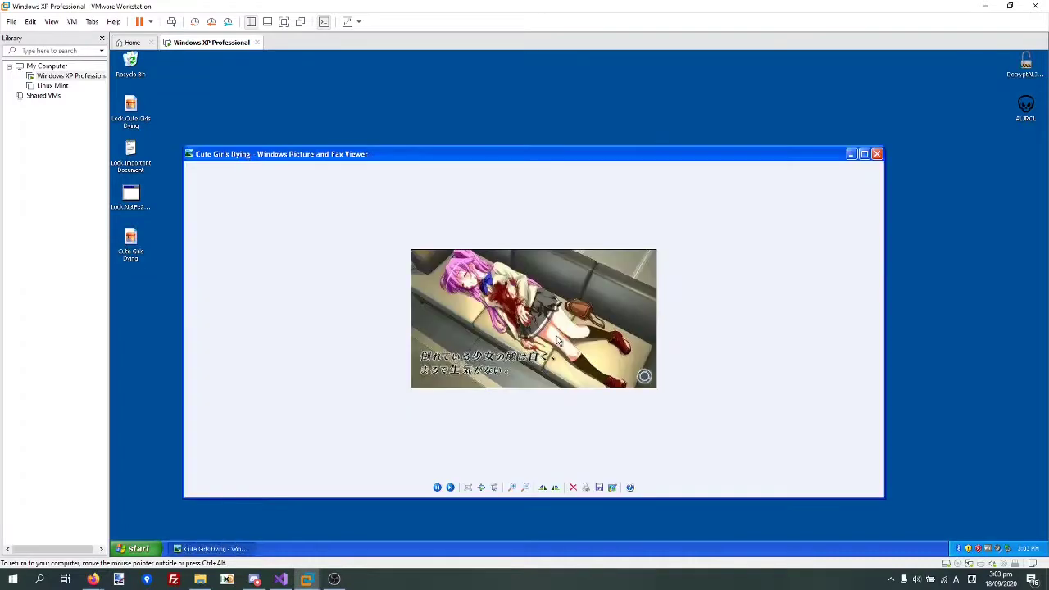
pyautogui.click(876, 154)
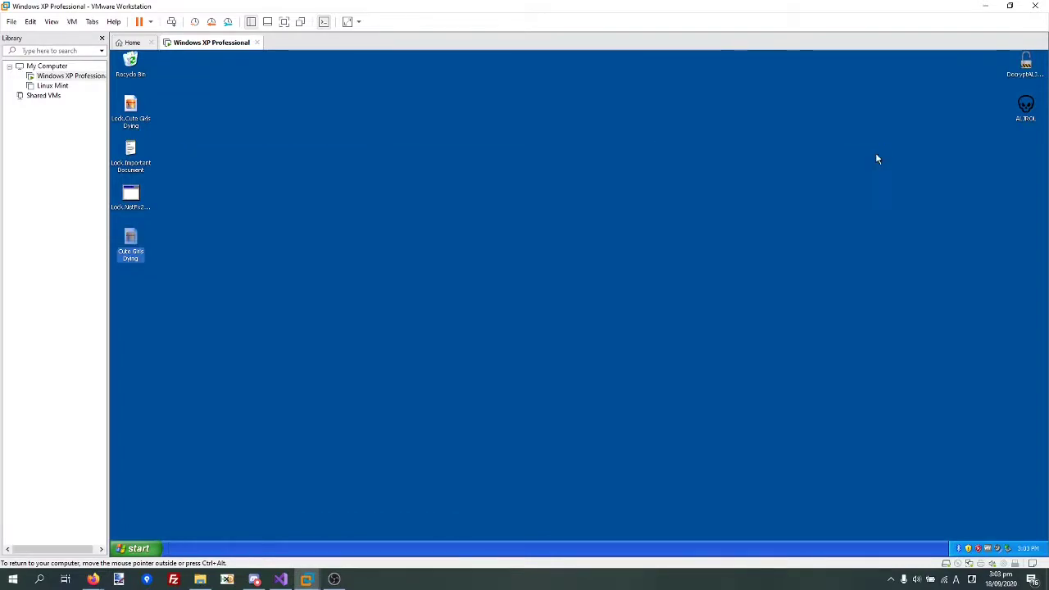
# - Decrypt Lock.Important Document with DecryptALJROL, and open the decrypted document to check its contents
pyautogui.doubleClick(1026, 105)
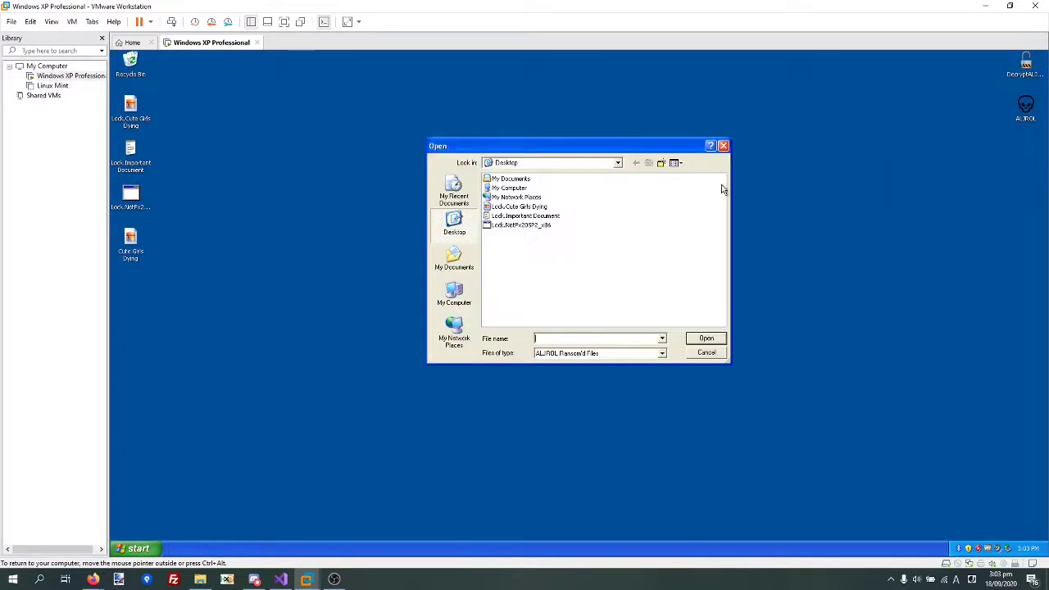
pyautogui.doubleClick(528, 215)
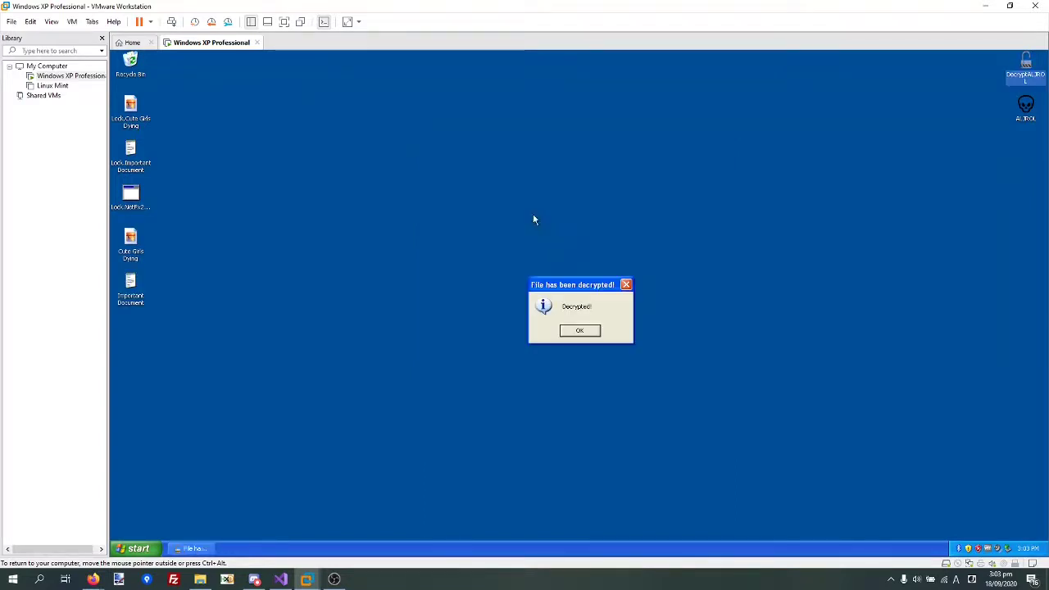
pyautogui.click(576, 332)
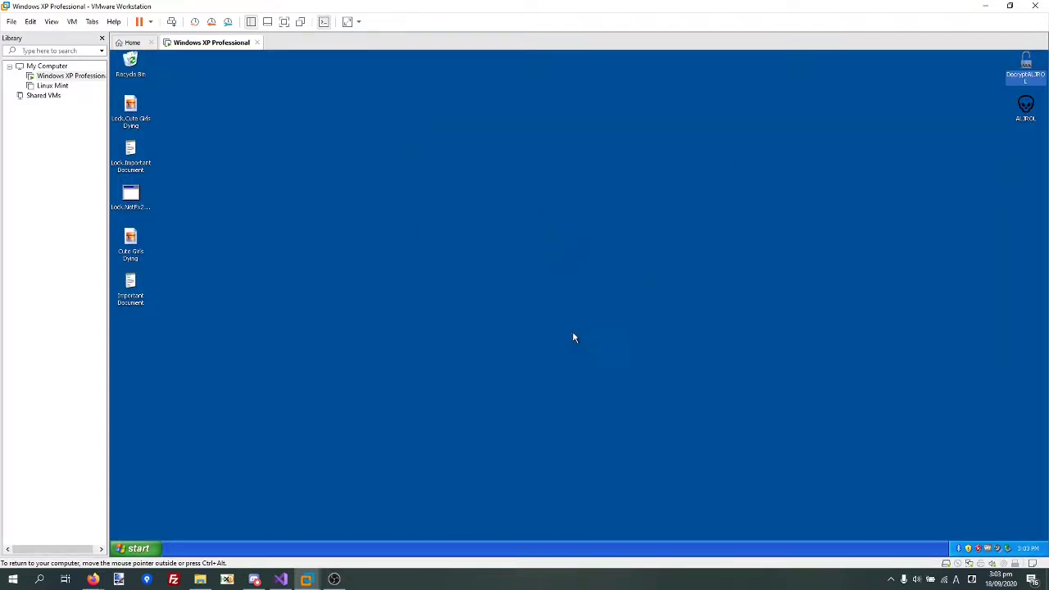
pyautogui.doubleClick(131, 286)
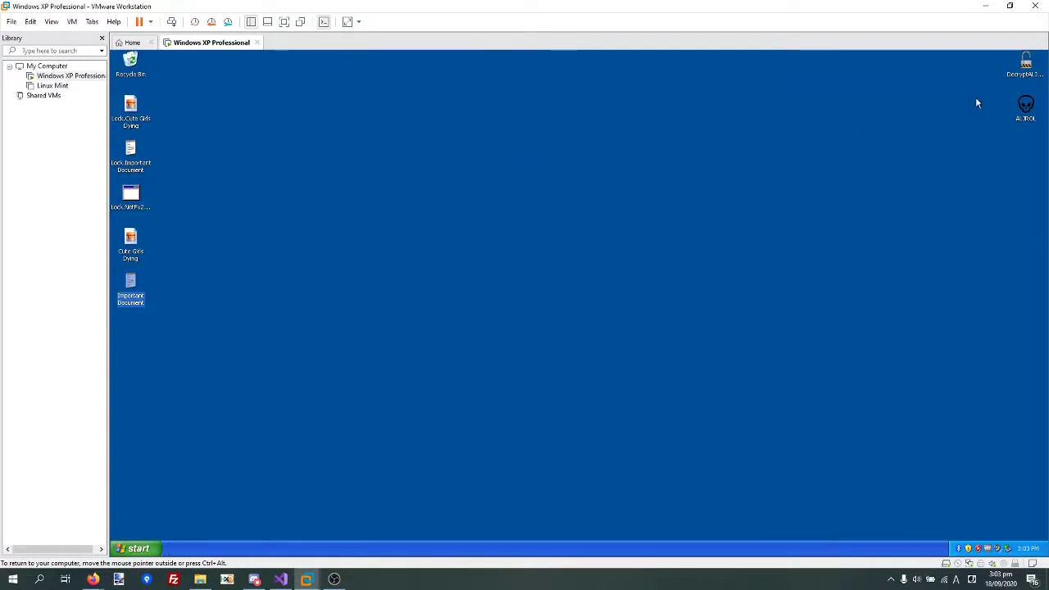
# - Decrypt the Lock.NetFx20SP2_x86 file with DecryptALJROL
pyautogui.doubleClick(1029, 69)
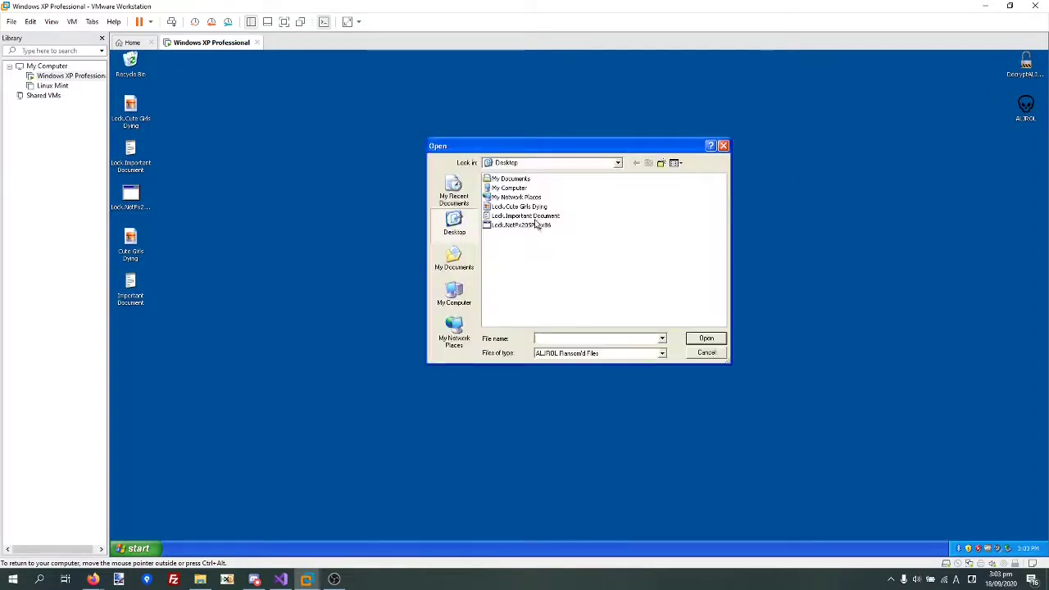
pyautogui.doubleClick(539, 226)
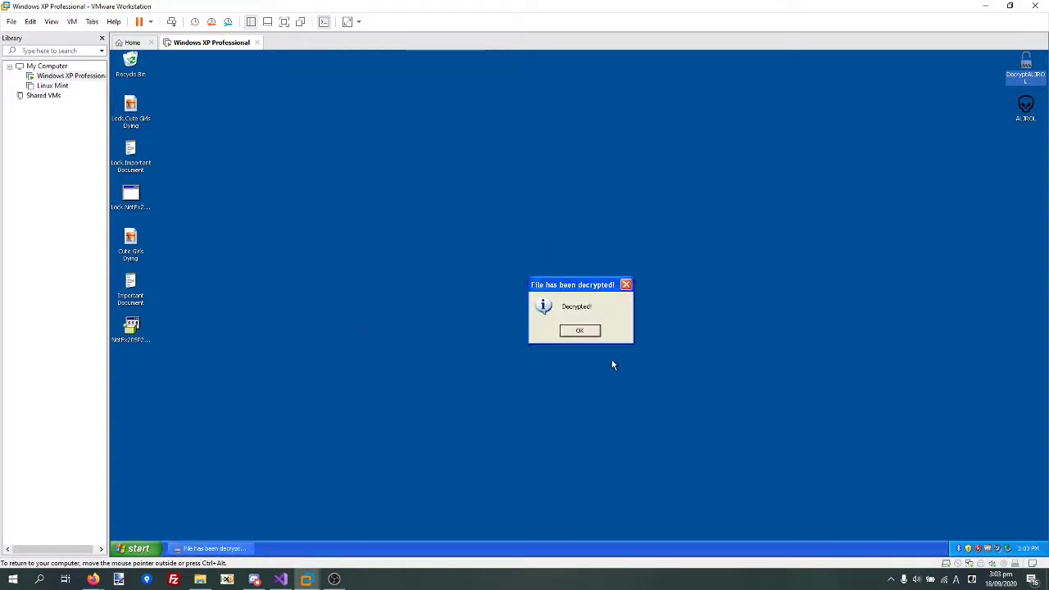
pyautogui.click(577, 330)
# - Test the decrypted NetFx20SP2_x86 installer by running it and closing its setup message, and delete the three Lock files from the desktop
pyautogui.doubleClick(131, 328)
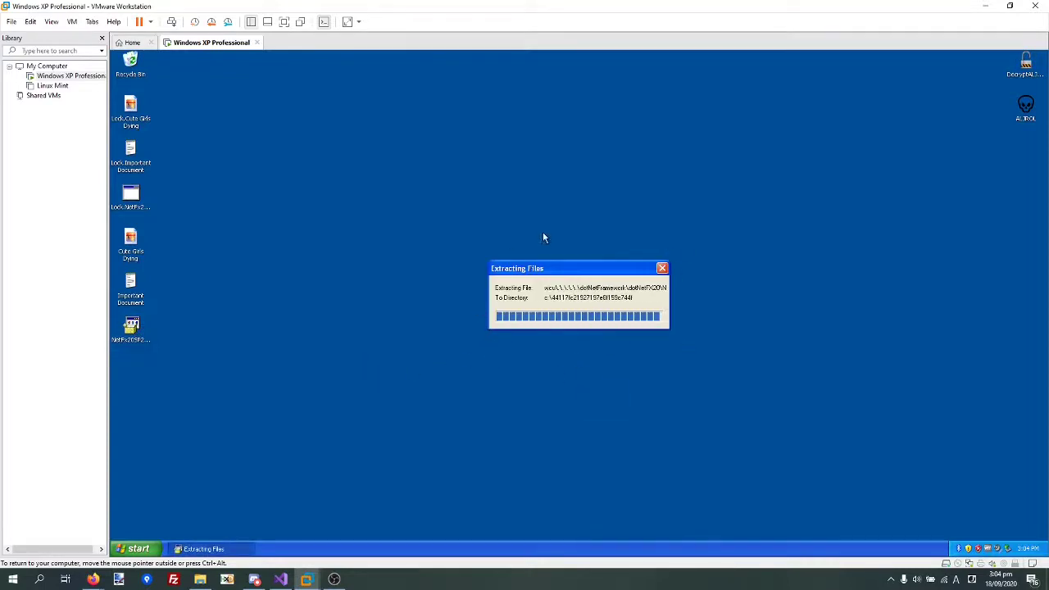
pyautogui.moveTo(527, 279); pyautogui.dragTo(377, 253)
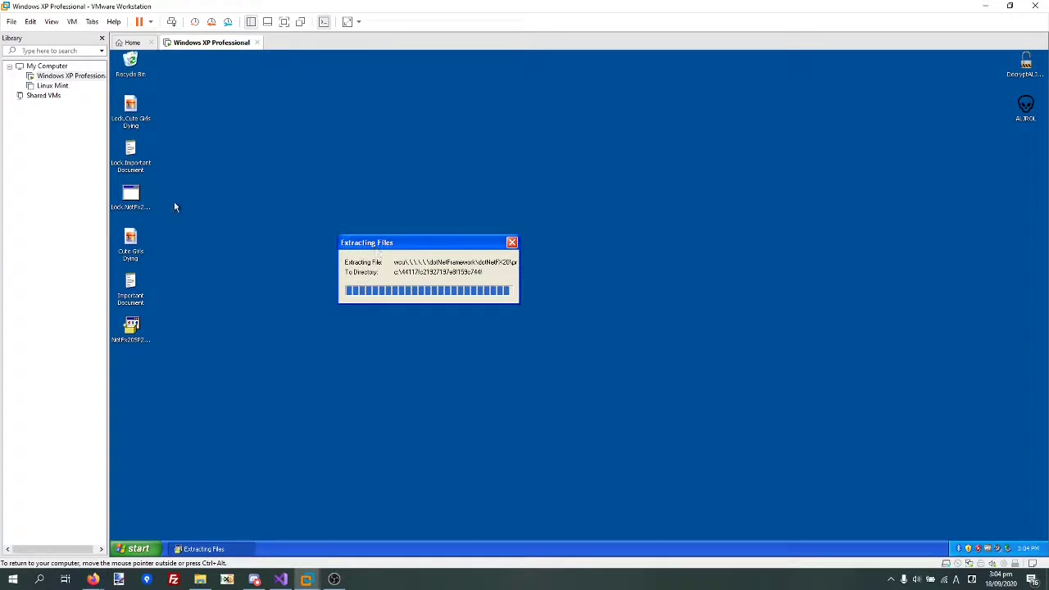
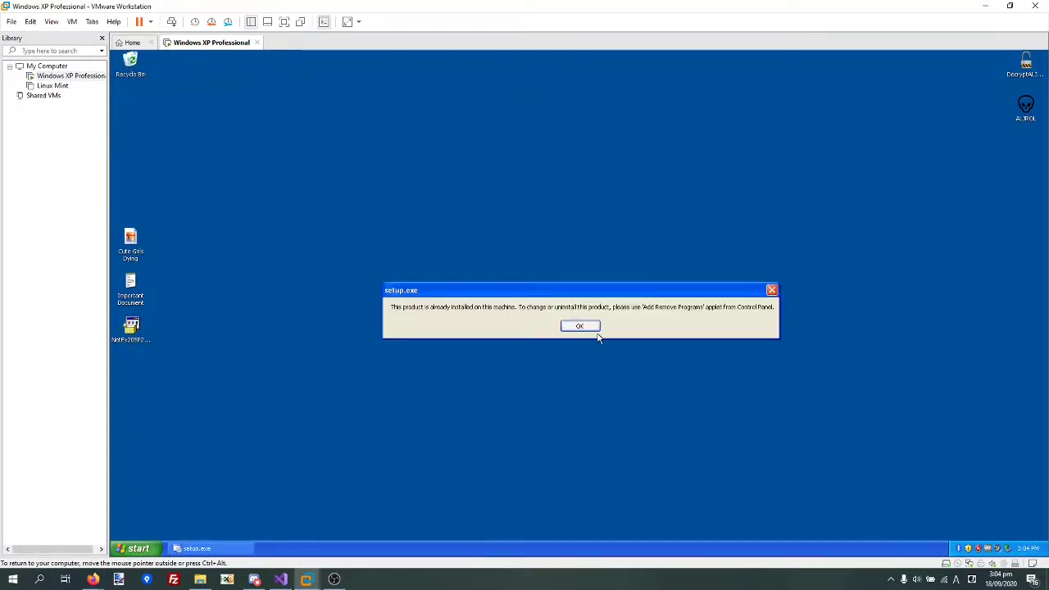
pyautogui.click(580, 326)
# - Try to delete the ALJROL program from the desktop, and close Display Properties without changing the theme
pyautogui.moveTo(1025, 107); pyautogui.dragTo(434, 128)
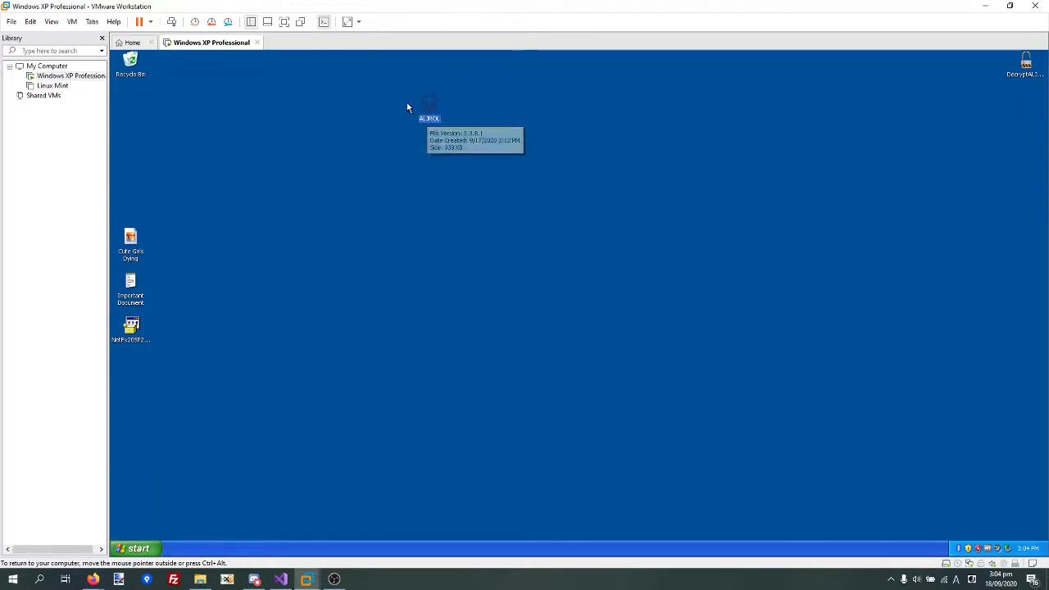
pyautogui.rightClick(248, 152)
pyautogui.click(284, 218)
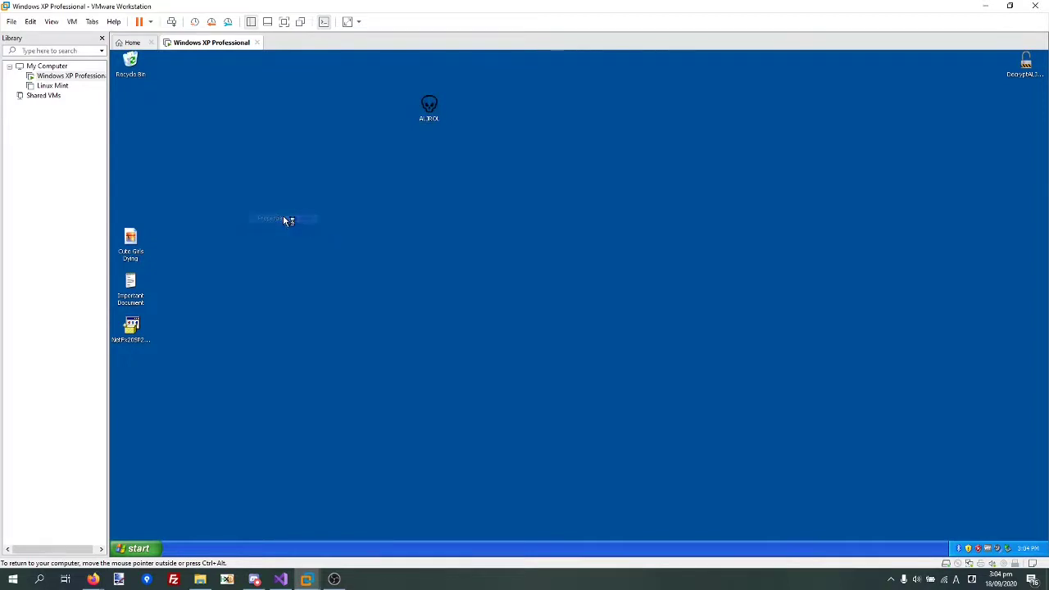
pyautogui.click(238, 219)
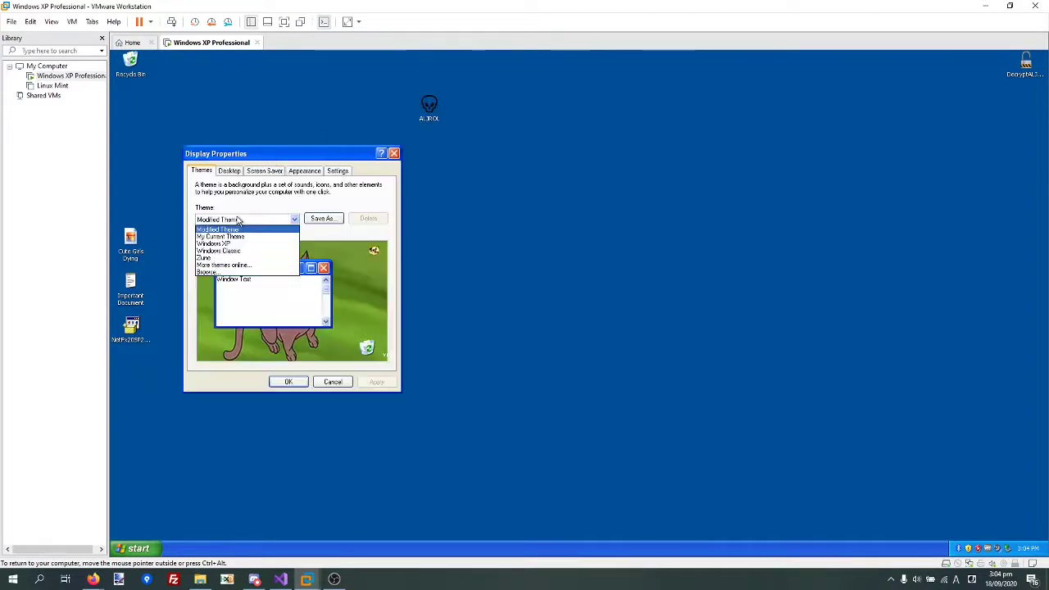
pyautogui.click(579, 336)
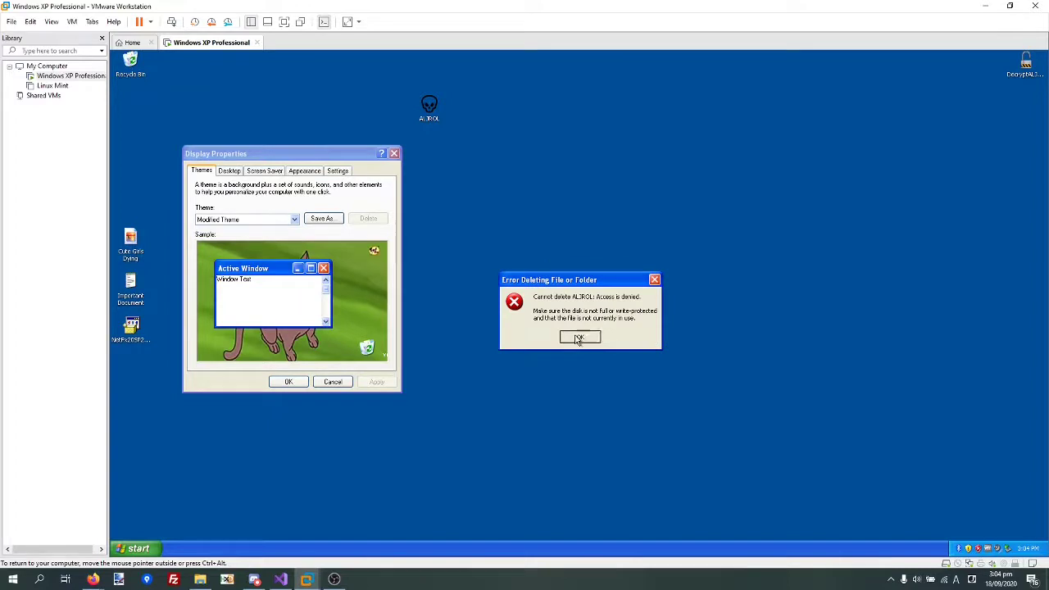
pyautogui.click(396, 162)
pyautogui.click(393, 154)
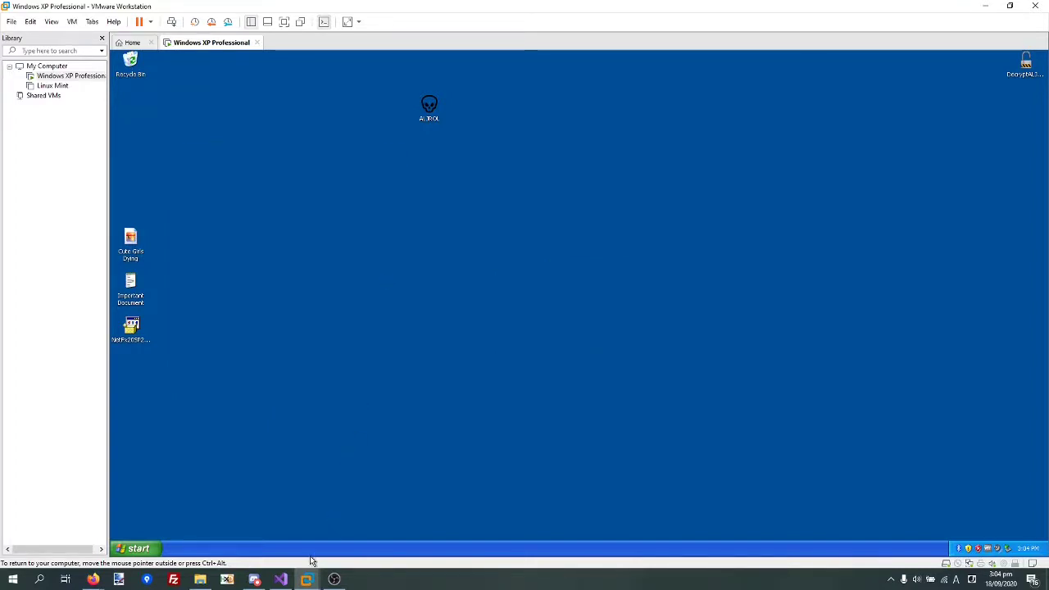
# - End the ALJROL.exe process in the virtual machine's Task Manager, and move the ALJROL program to the Recycle Bin
pyautogui.rightClick(312, 549)
pyautogui.click(329, 527)
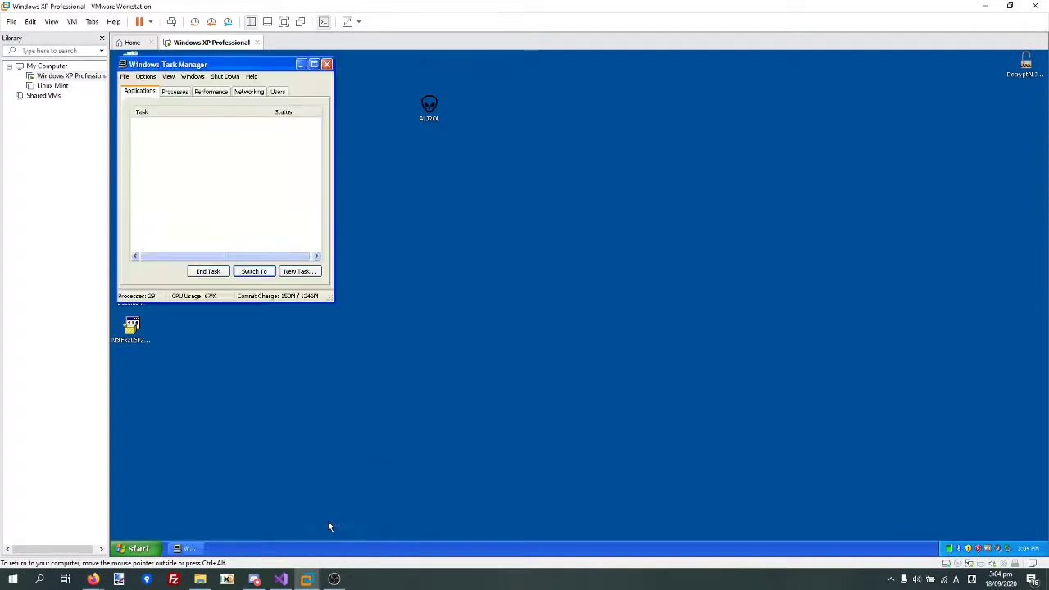
pyautogui.click(182, 95)
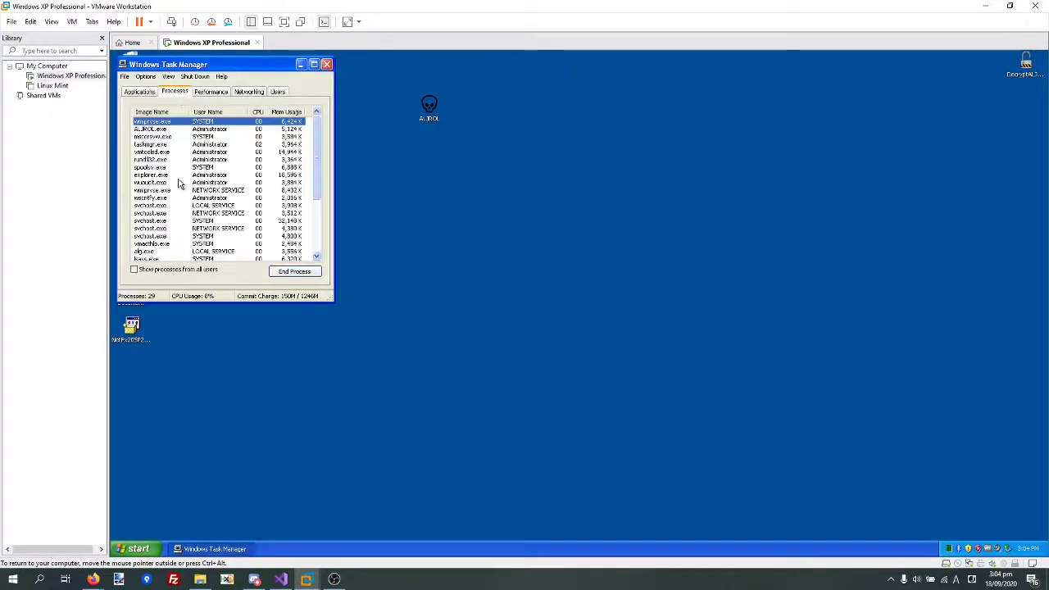
pyautogui.click(157, 129)
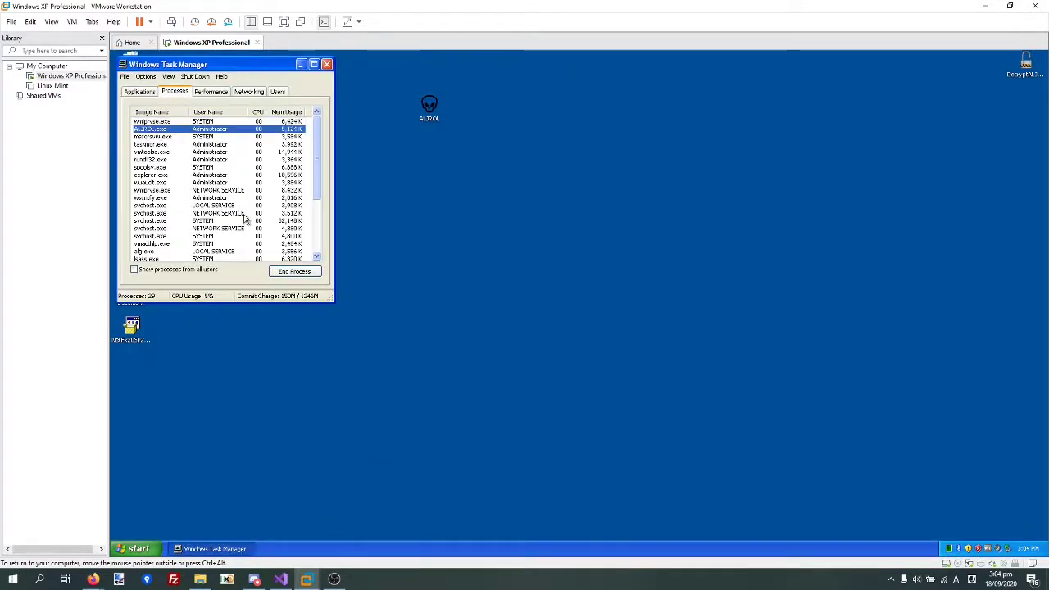
pyautogui.click(288, 270)
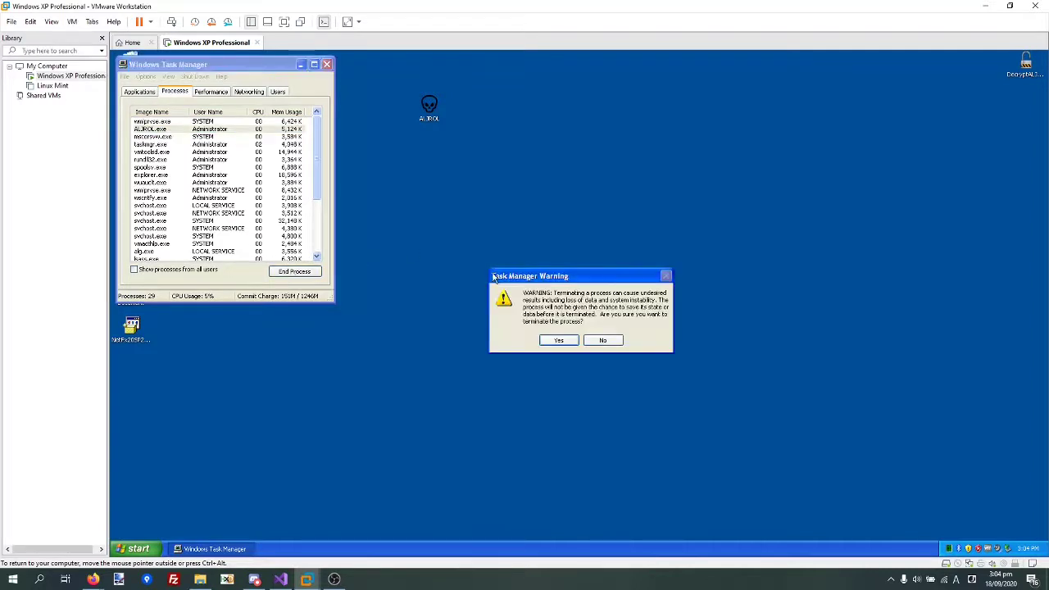
pyautogui.click(557, 337)
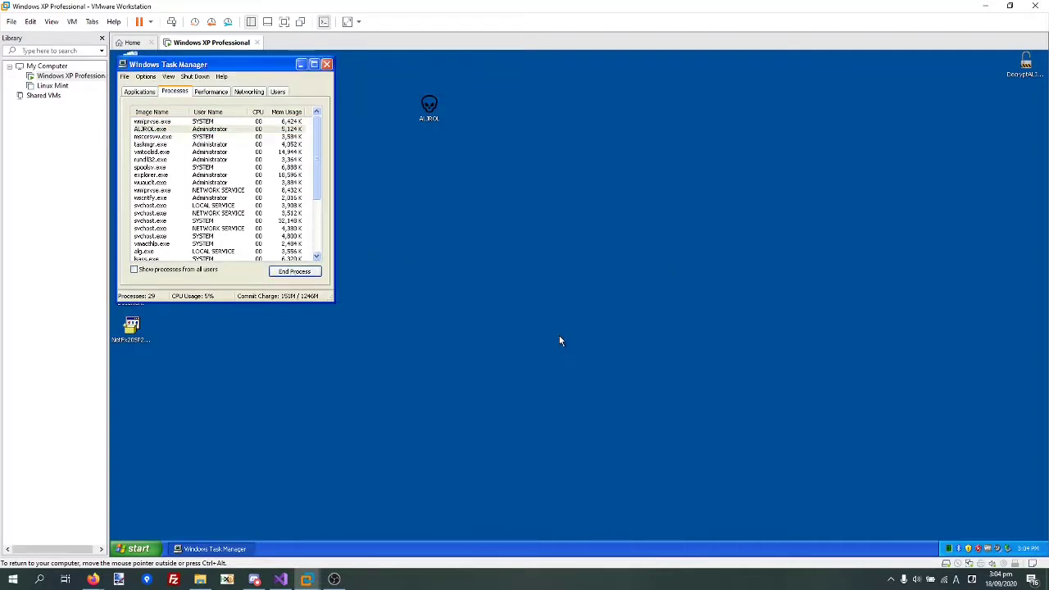
pyautogui.click(327, 65)
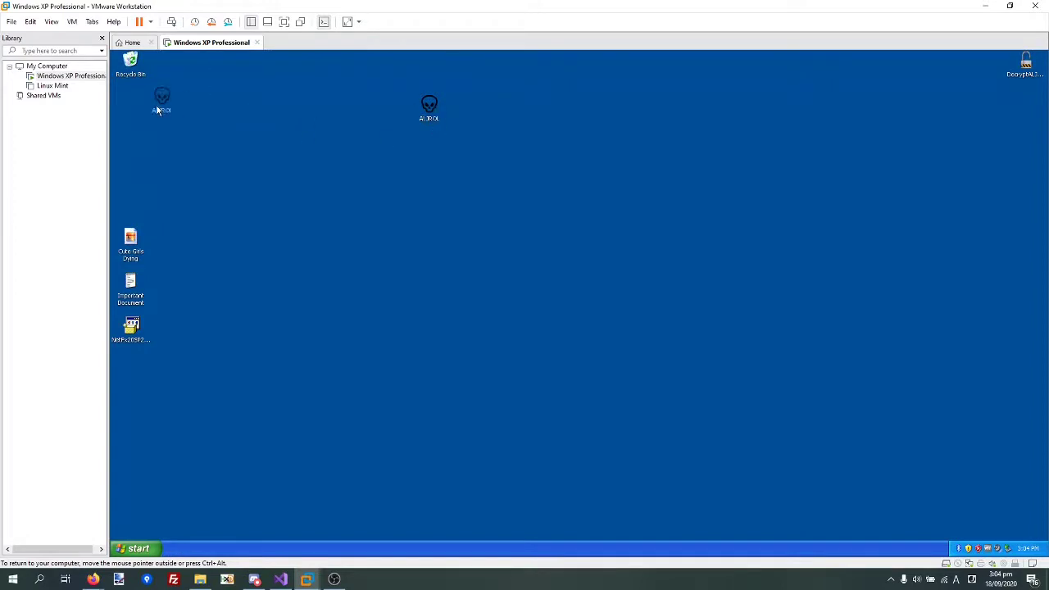
pyautogui.moveTo(132, 84); pyautogui.dragTo(133, 87)
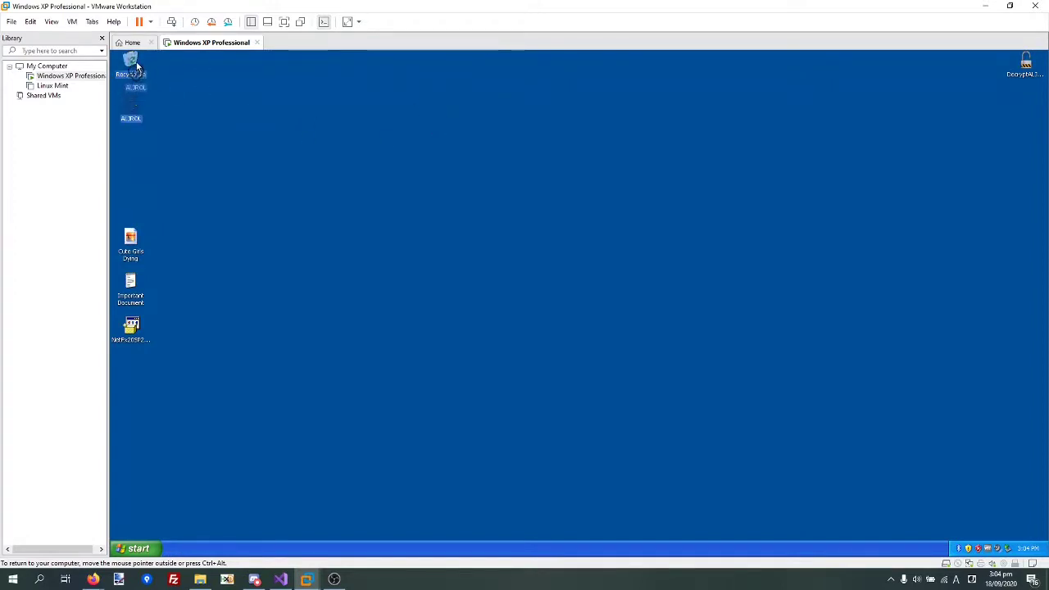
# - Replace the ransomware wallpaper by setting the desktop background to Bliss
pyautogui.rightClick(211, 161)
pyautogui.click(257, 233)
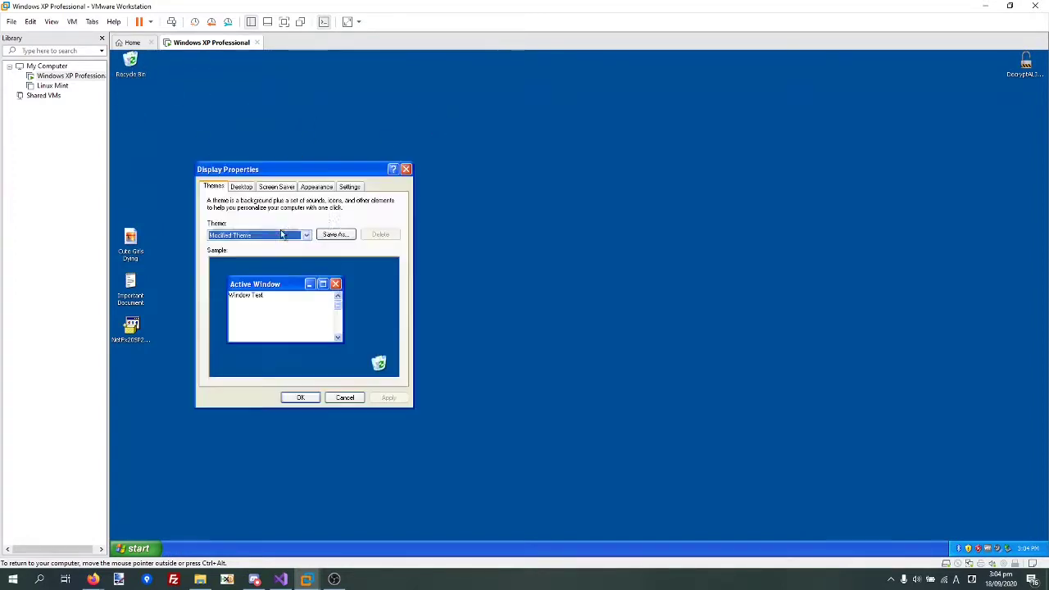
pyautogui.click(241, 189)
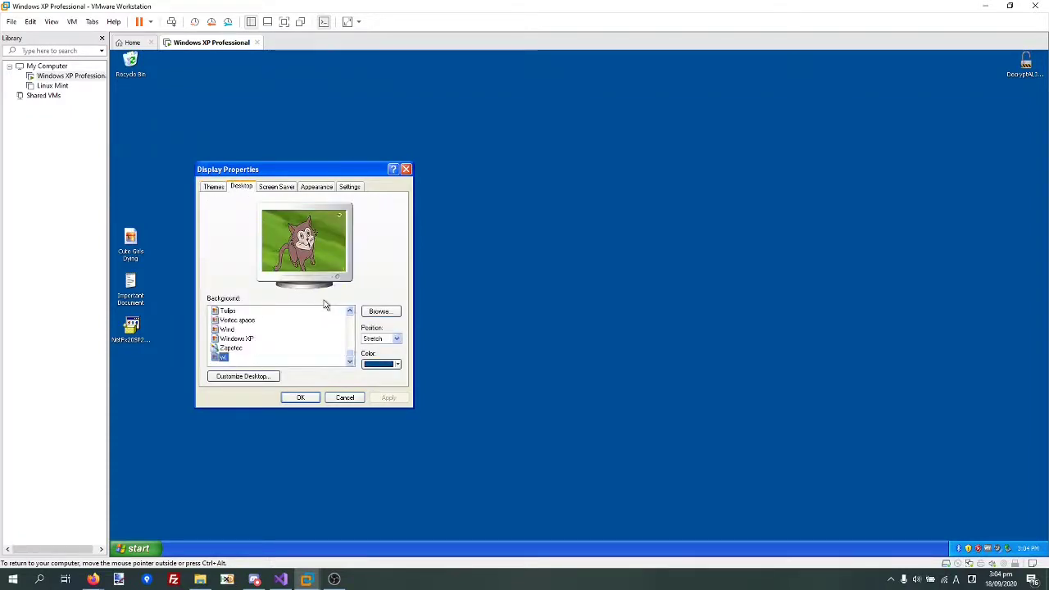
pyautogui.scroll(10, 323, 302)
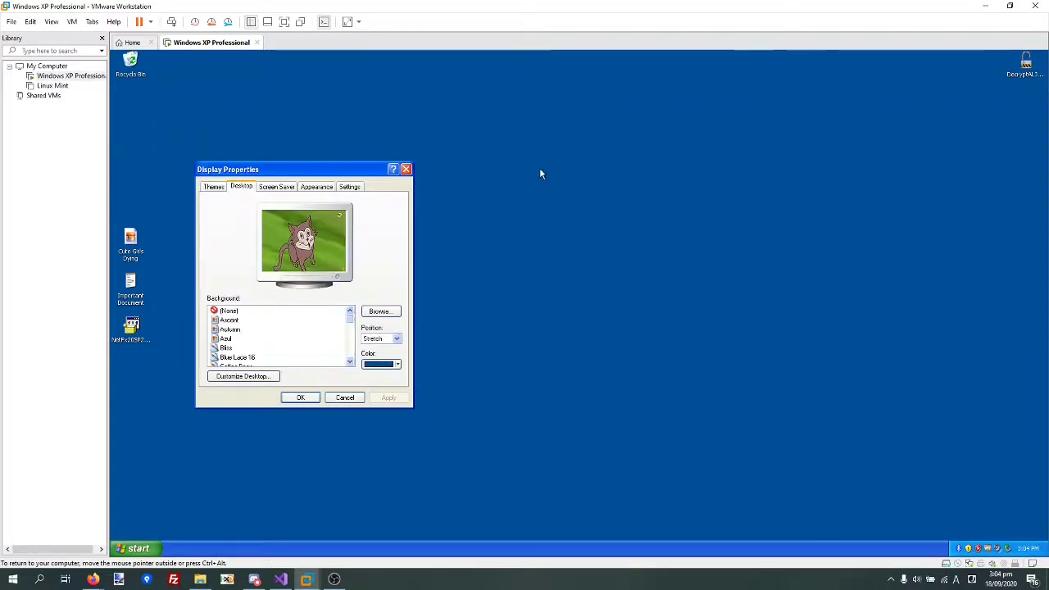
pyautogui.rightClick(566, 318)
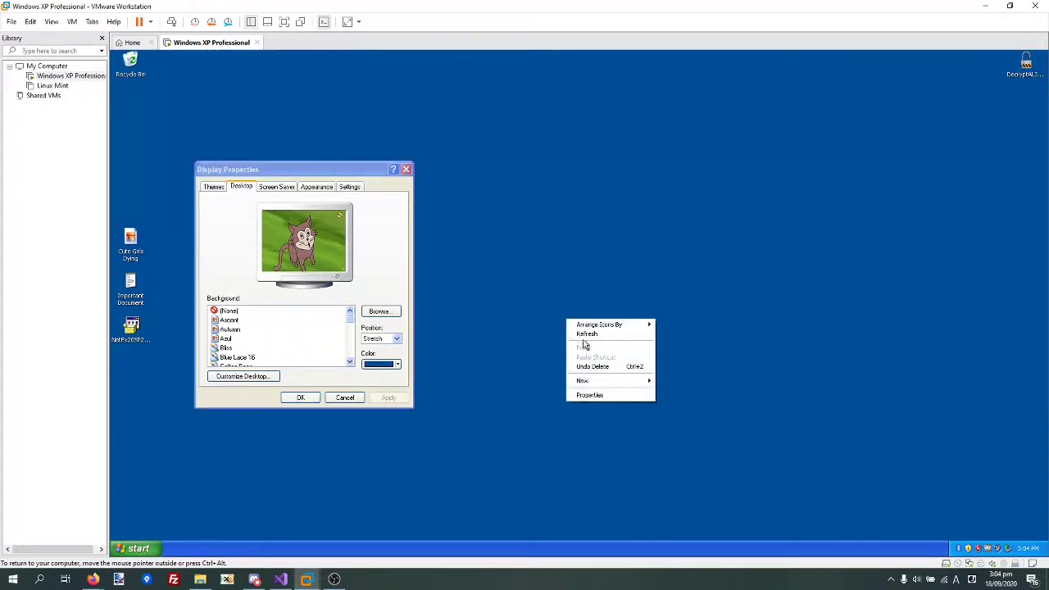
pyautogui.click(586, 334)
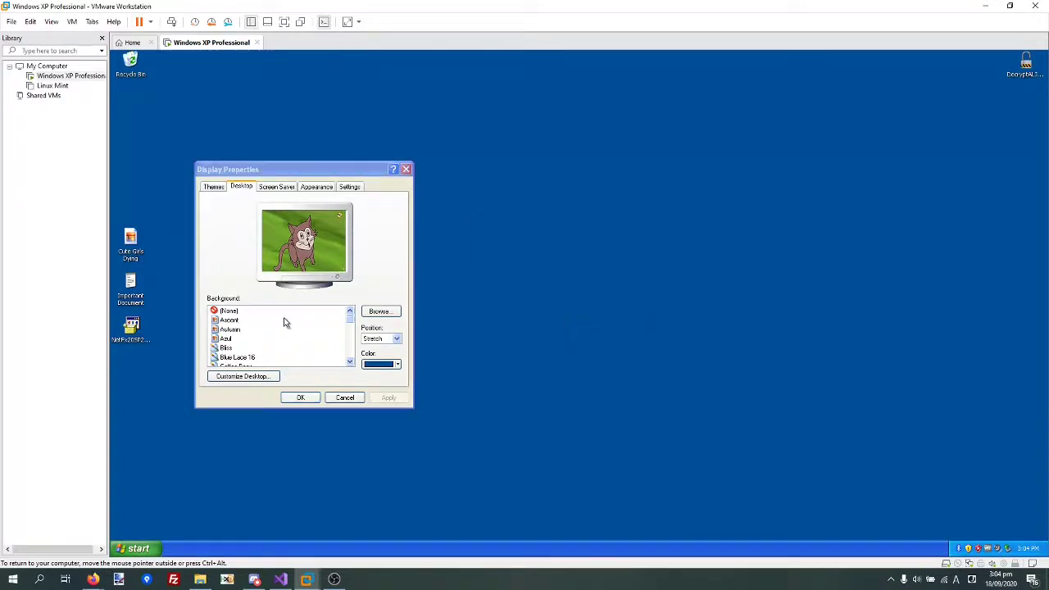
pyautogui.moveTo(350, 321)
pyautogui.mouseDown()
pyautogui.moveTo(347, 354)
pyautogui.moveTo(352, 316)
pyautogui.mouseUp()
pyautogui.click(226, 339)
pyautogui.click(228, 348)
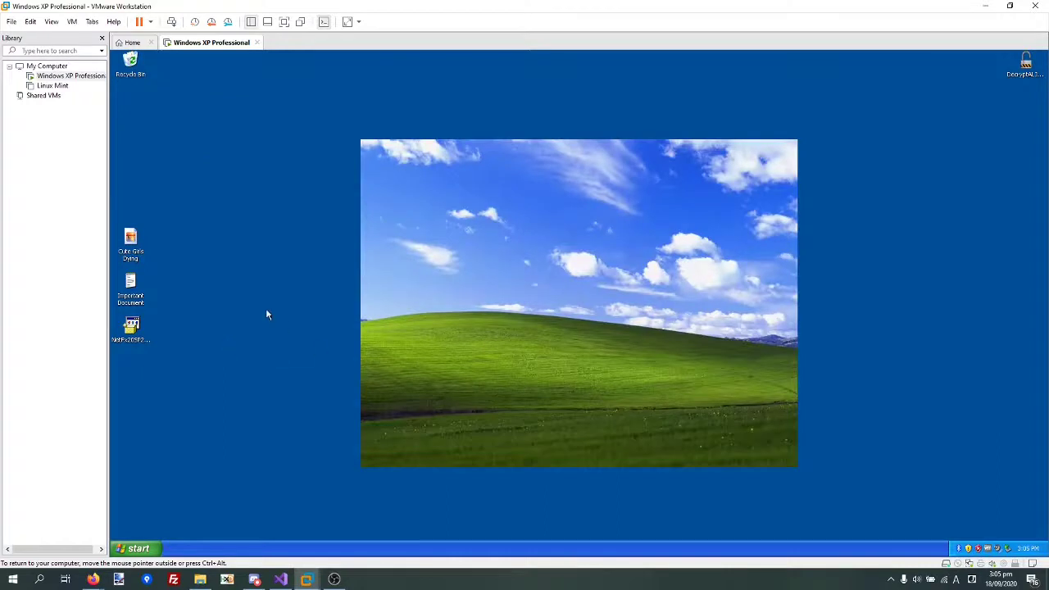
# - Set the desktop background's position to Stretch in Display Properties
pyautogui.rightClick(265, 308)
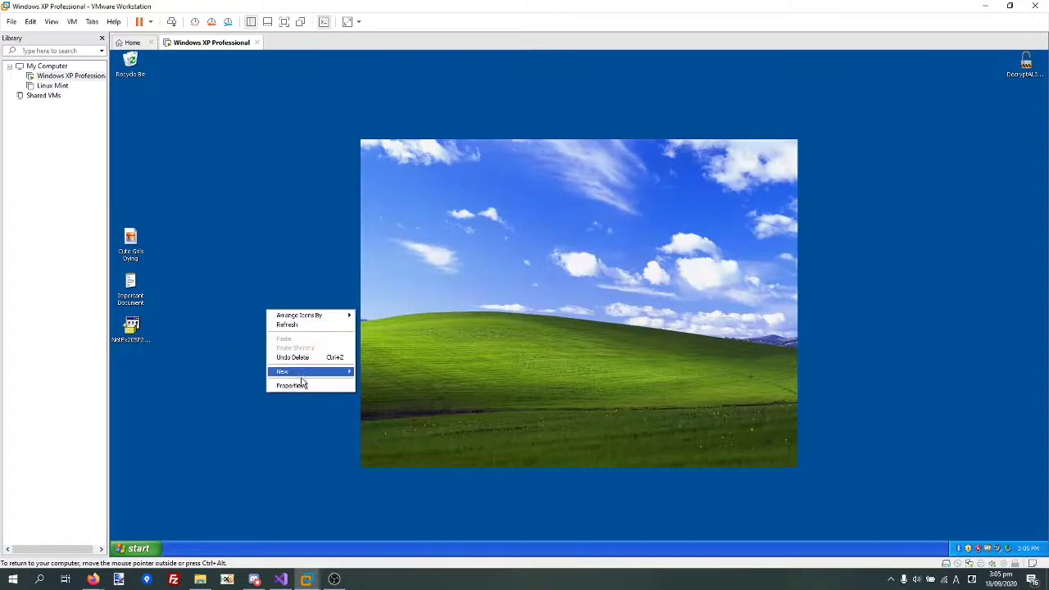
pyautogui.click(302, 386)
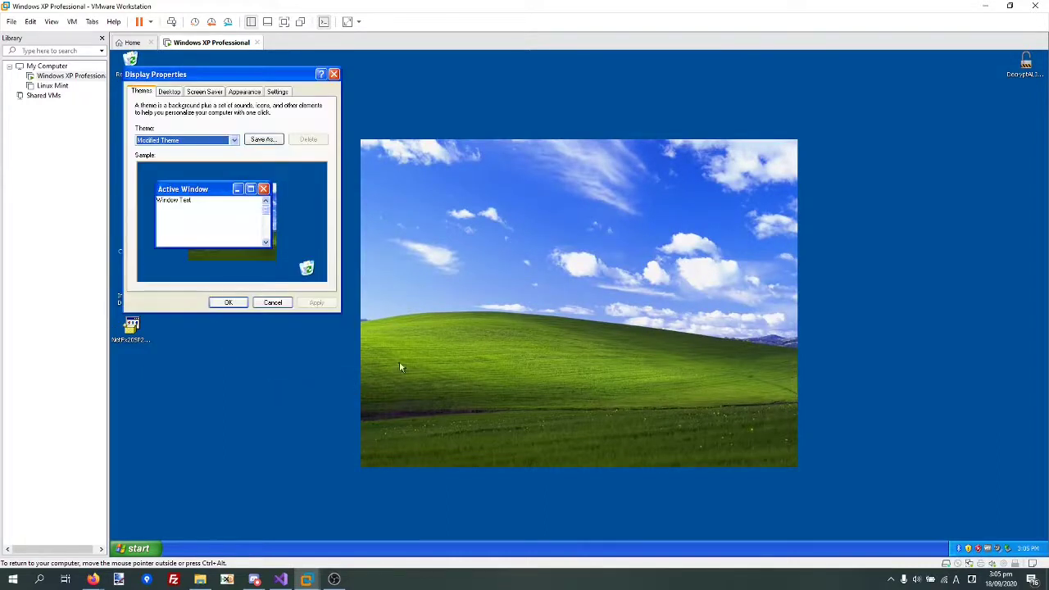
pyautogui.click(172, 92)
pyautogui.click(309, 243)
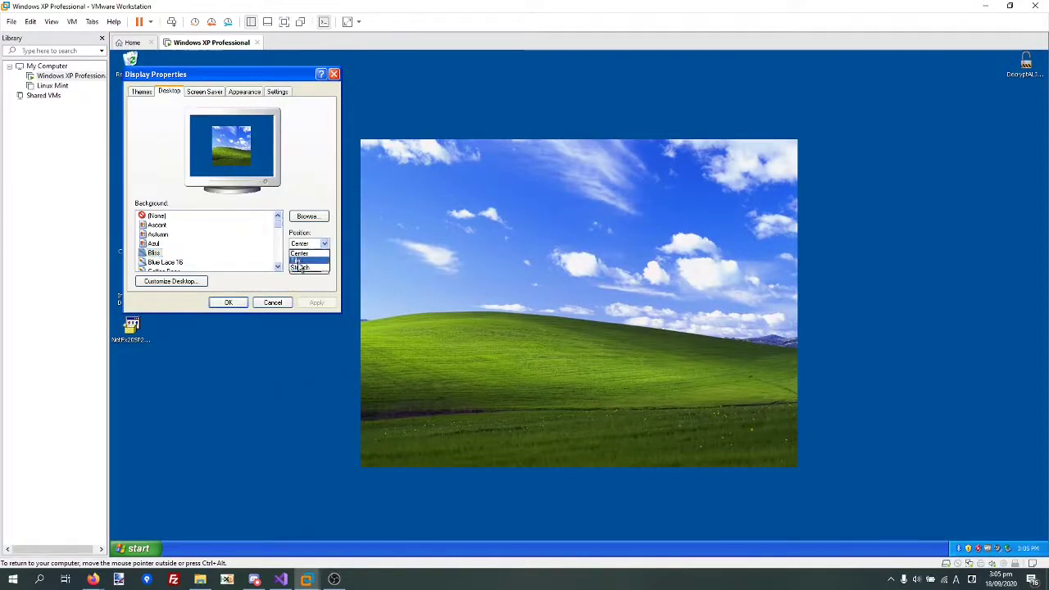
pyautogui.click(300, 269)
pyautogui.click(228, 302)
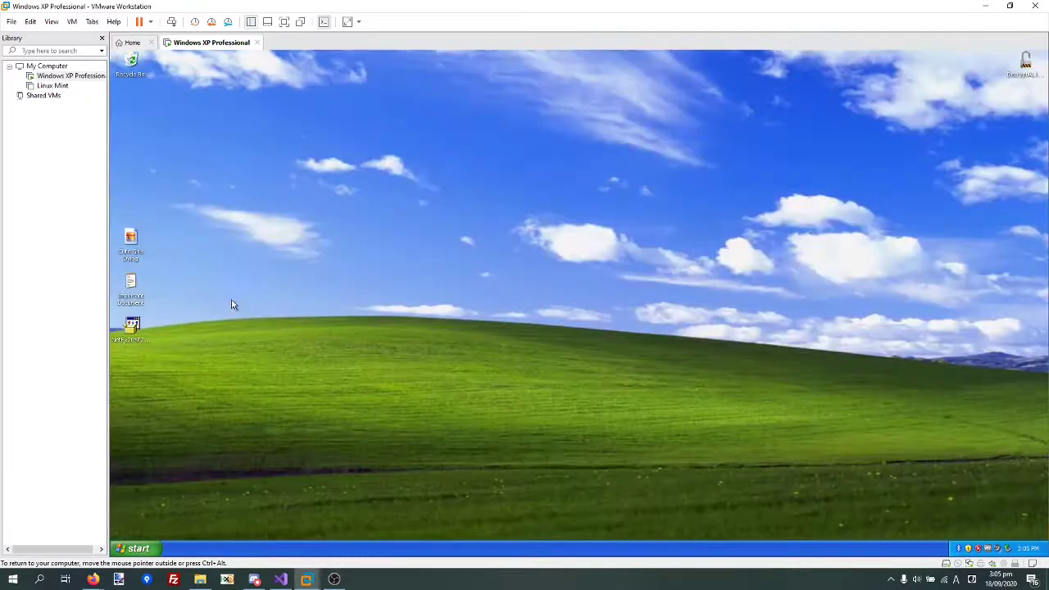
# - Move the three decrypted file icons up the desktop so they sit directly beneath the Recycle Bin
pyautogui.moveTo(262, 288); pyautogui.dragTo(155, 197)
pyautogui.moveTo(242, 383); pyautogui.dragTo(135, 115)
pyautogui.moveTo(137, 374); pyautogui.dragTo(132, 141)
pyautogui.click(277, 193)
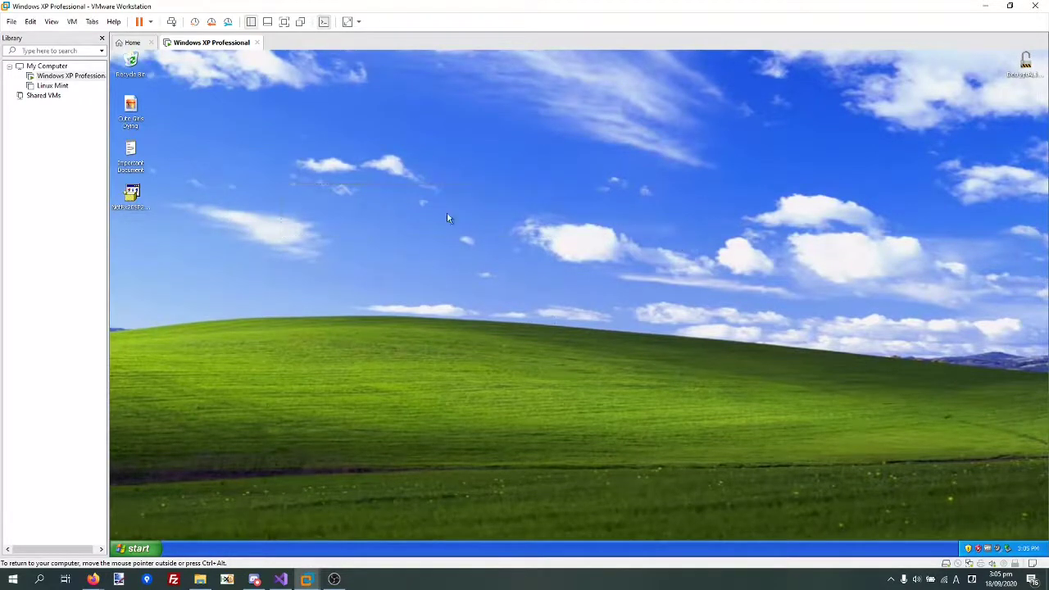
pyautogui.moveTo(324, 148); pyautogui.dragTo(664, 273)
pyautogui.moveTo(857, 358); pyautogui.dragTo(589, 84)
pyautogui.moveTo(605, 214); pyautogui.dragTo(540, 327)
pyautogui.moveTo(574, 66); pyautogui.dragTo(715, 306)
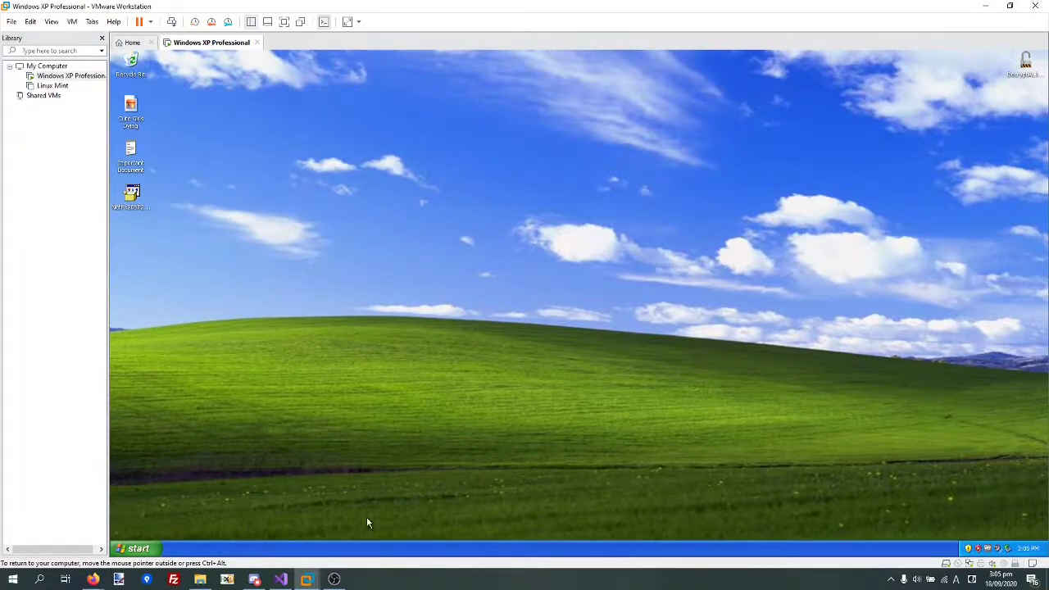